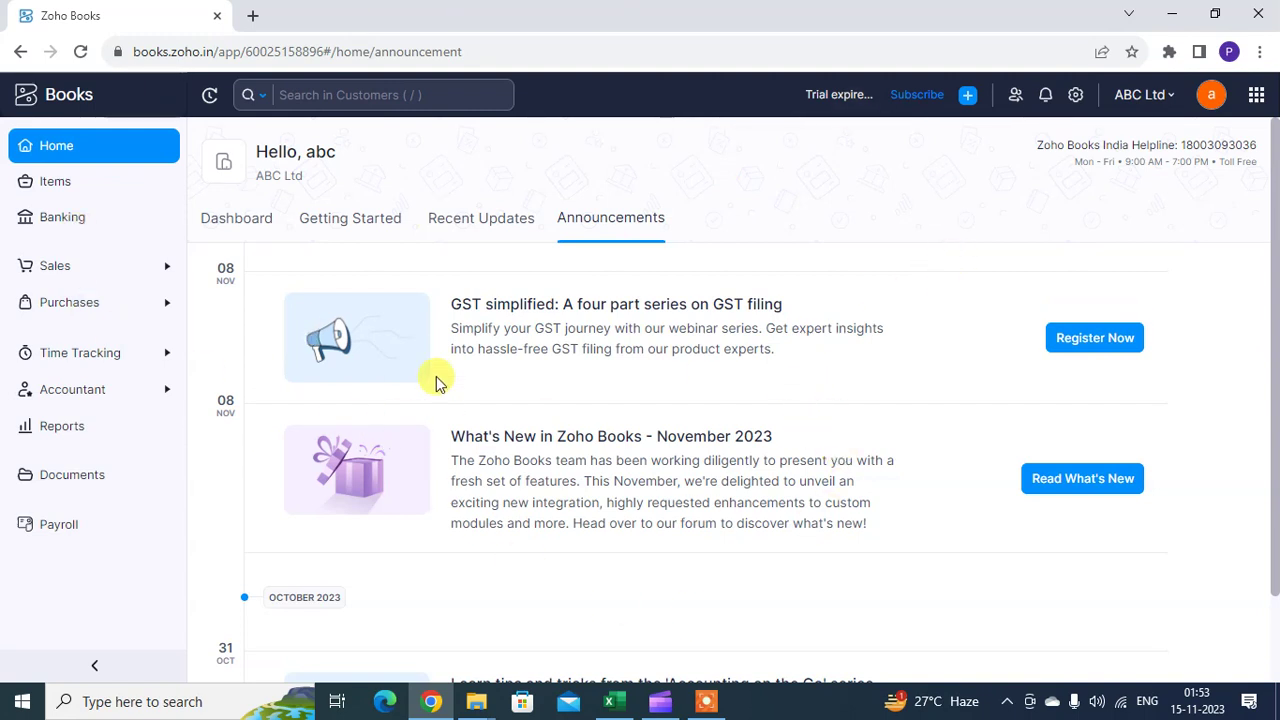
Go to Purchases > Payments Made and start a new vendor payment.
click(116, 311)
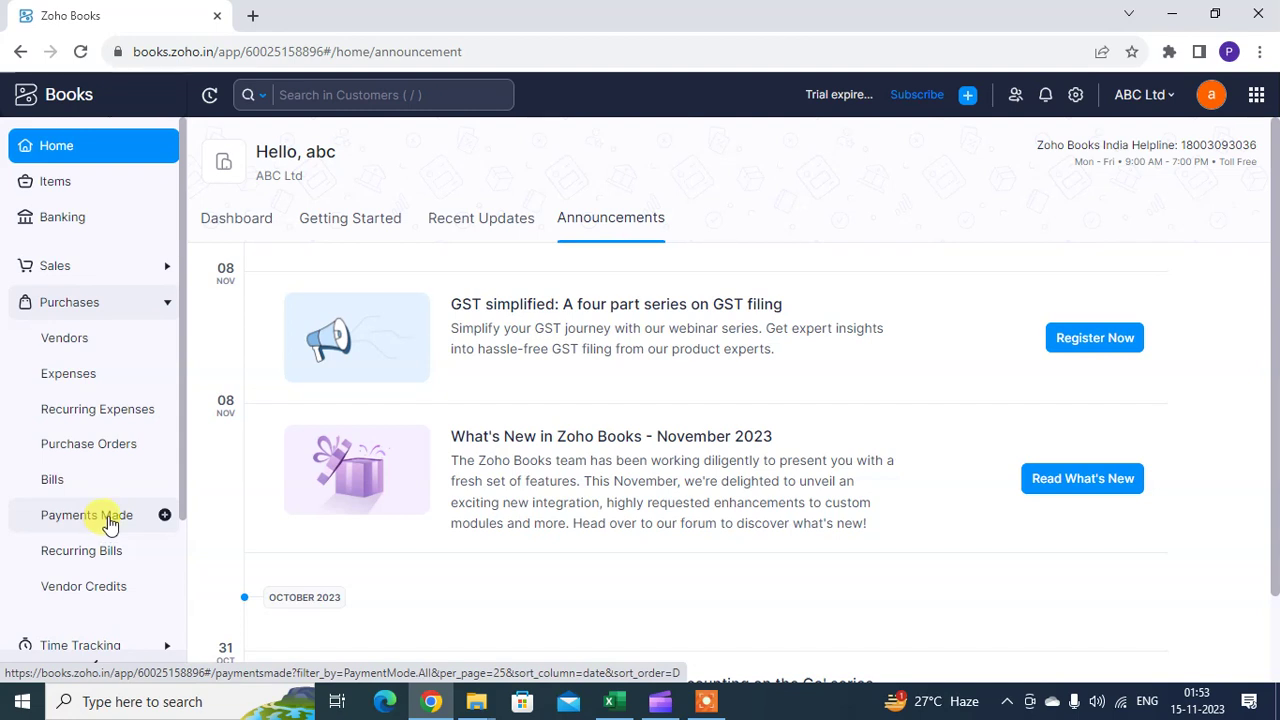
click(110, 526)
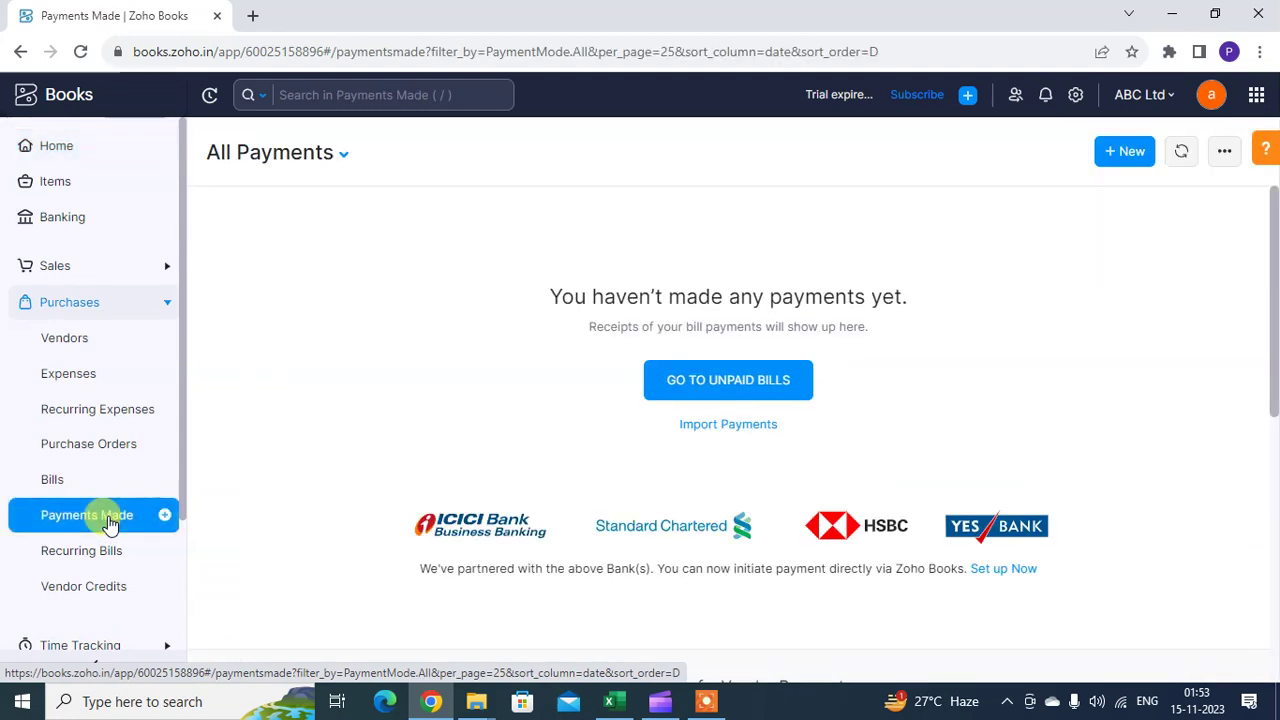
click(1123, 152)
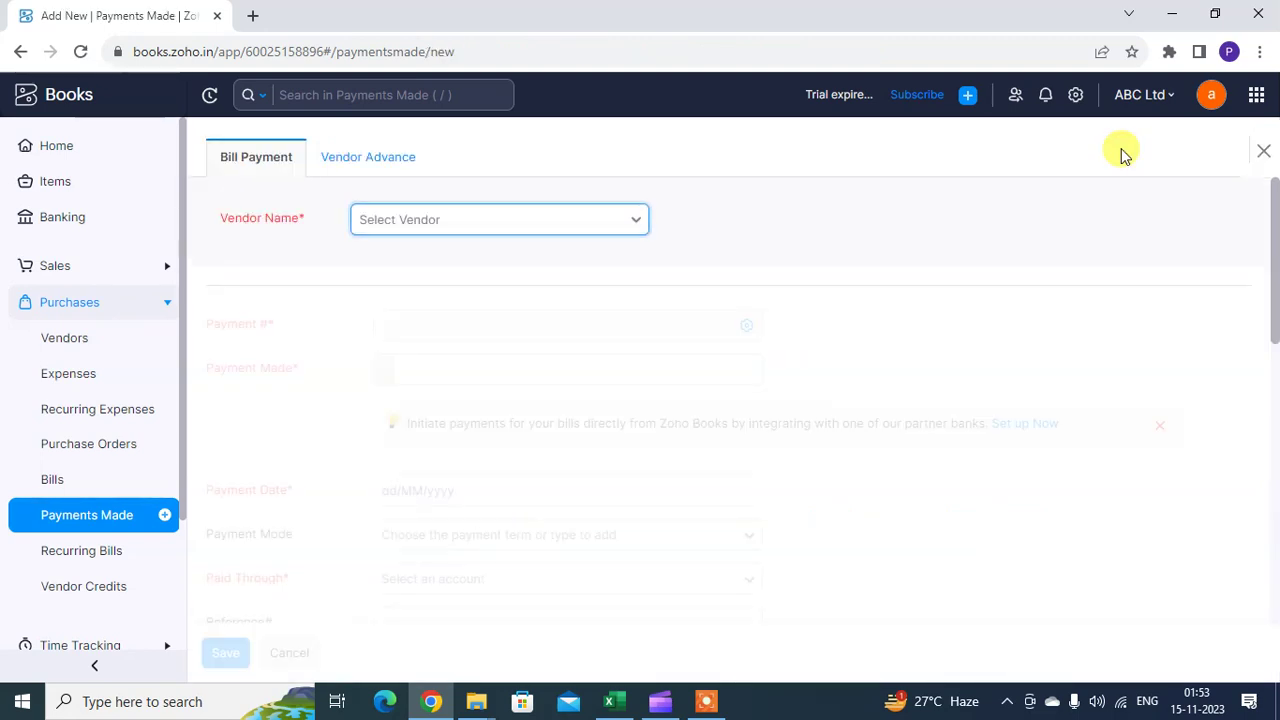
Compare the Vendor Advance form, then settle on the Bill Payment form.
click(350, 165)
click(266, 166)
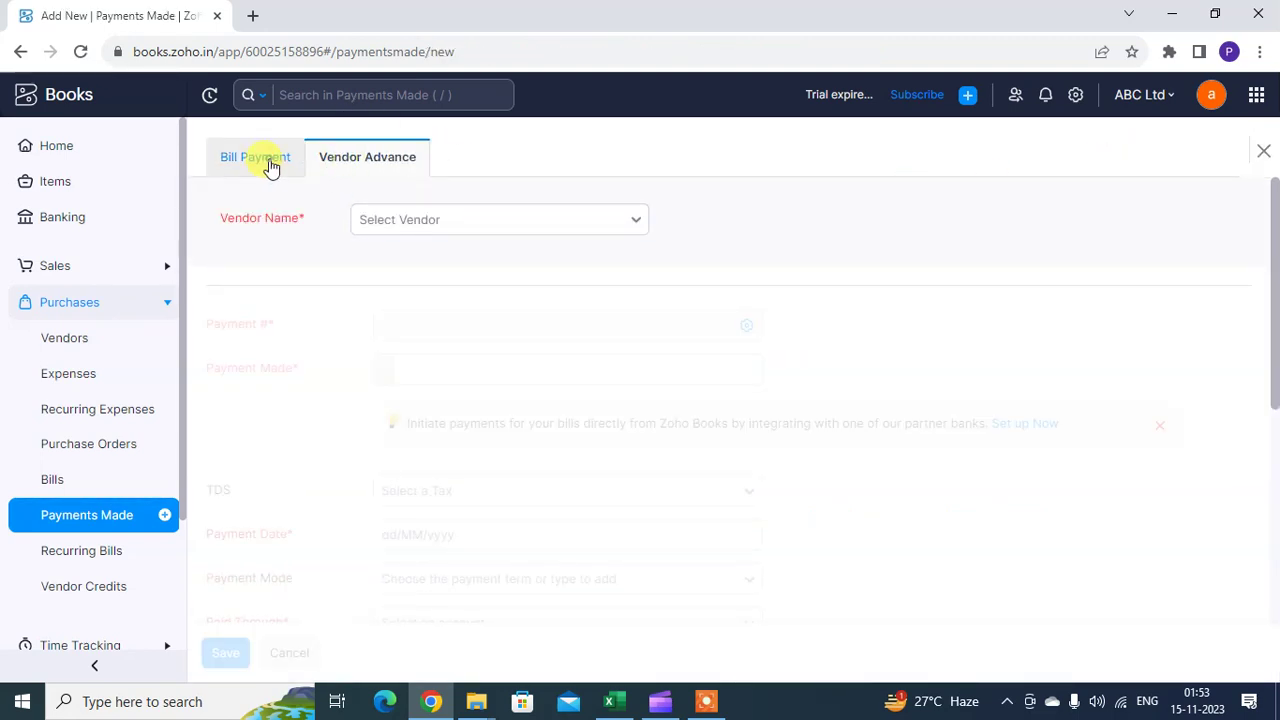
click(386, 163)
click(266, 170)
click(398, 166)
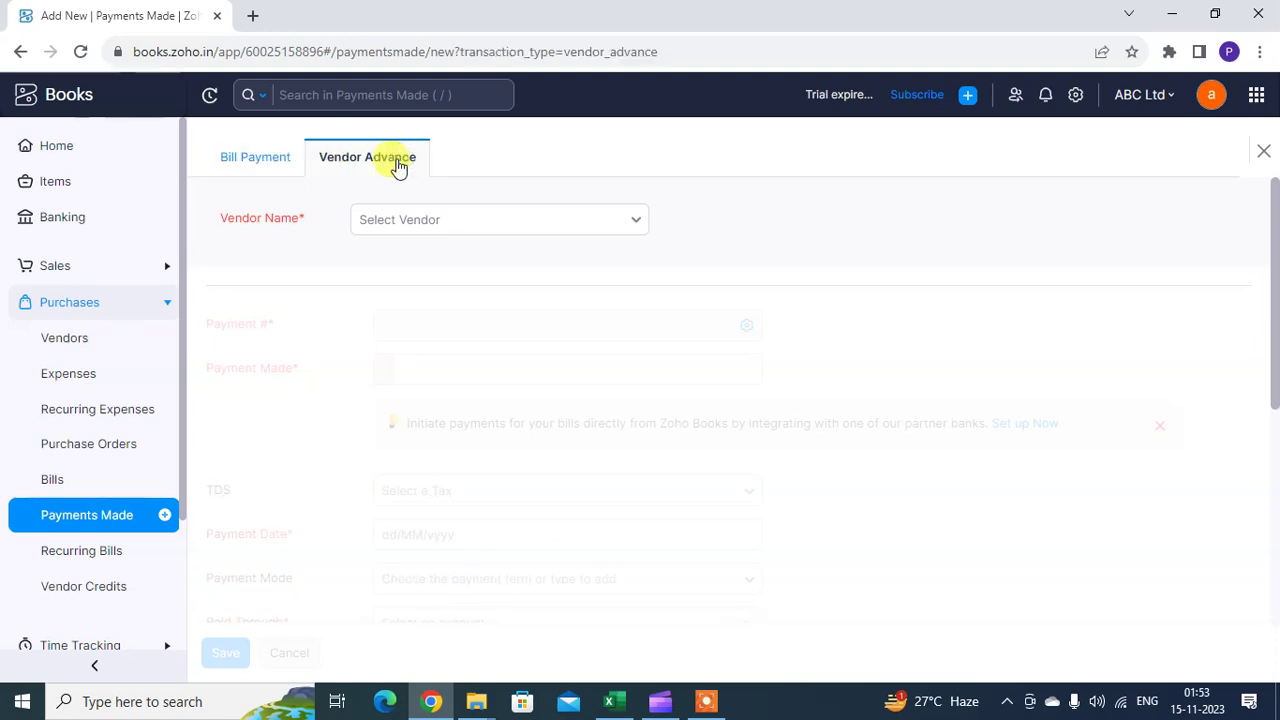
click(268, 170)
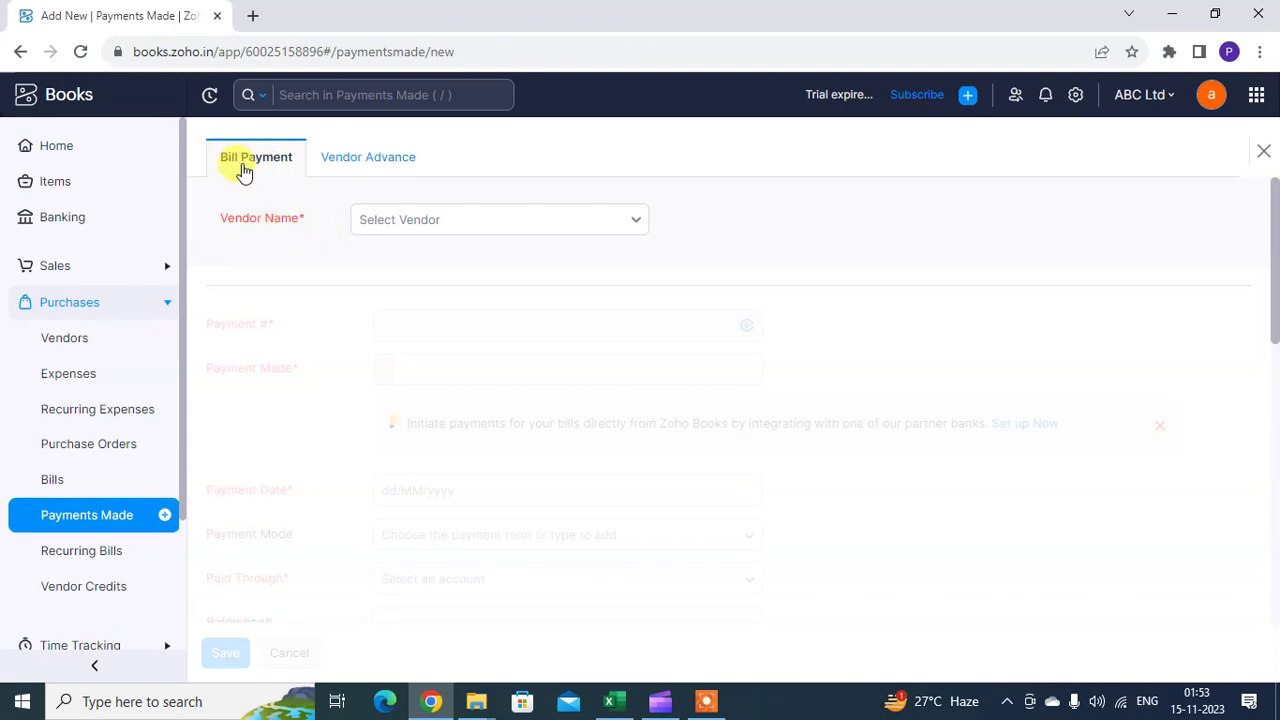
click(512, 220)
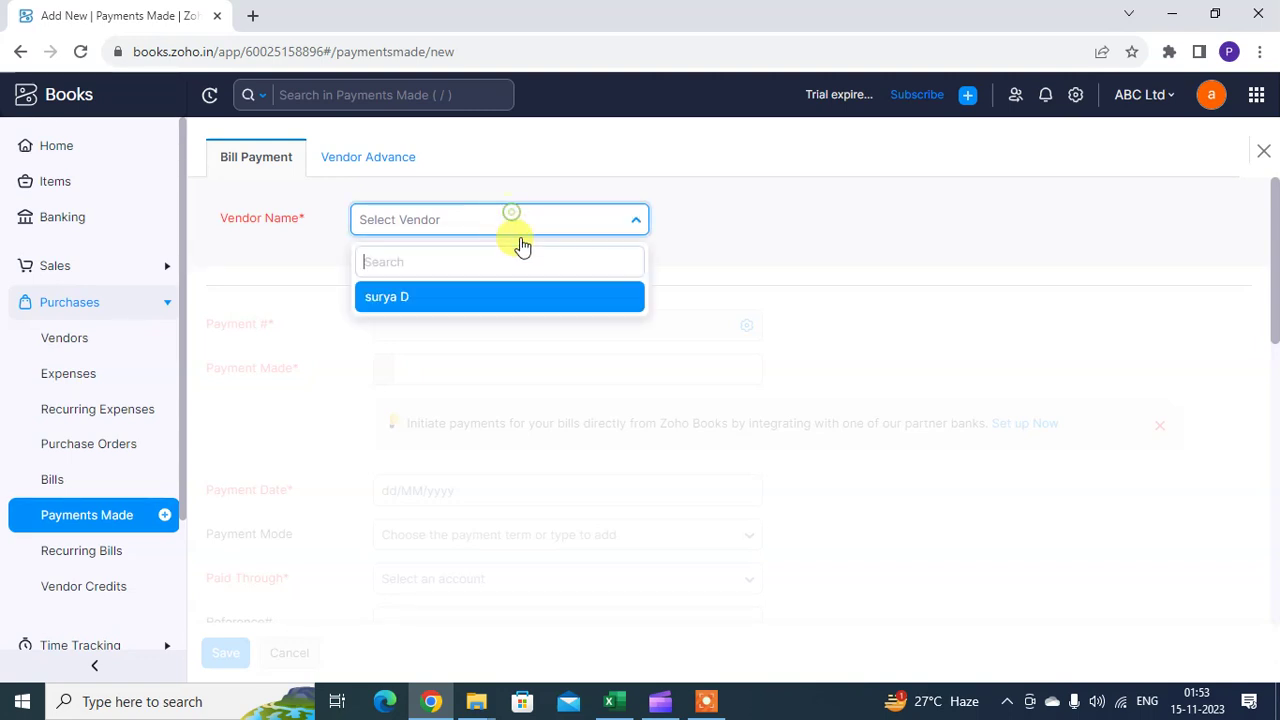
click(482, 306)
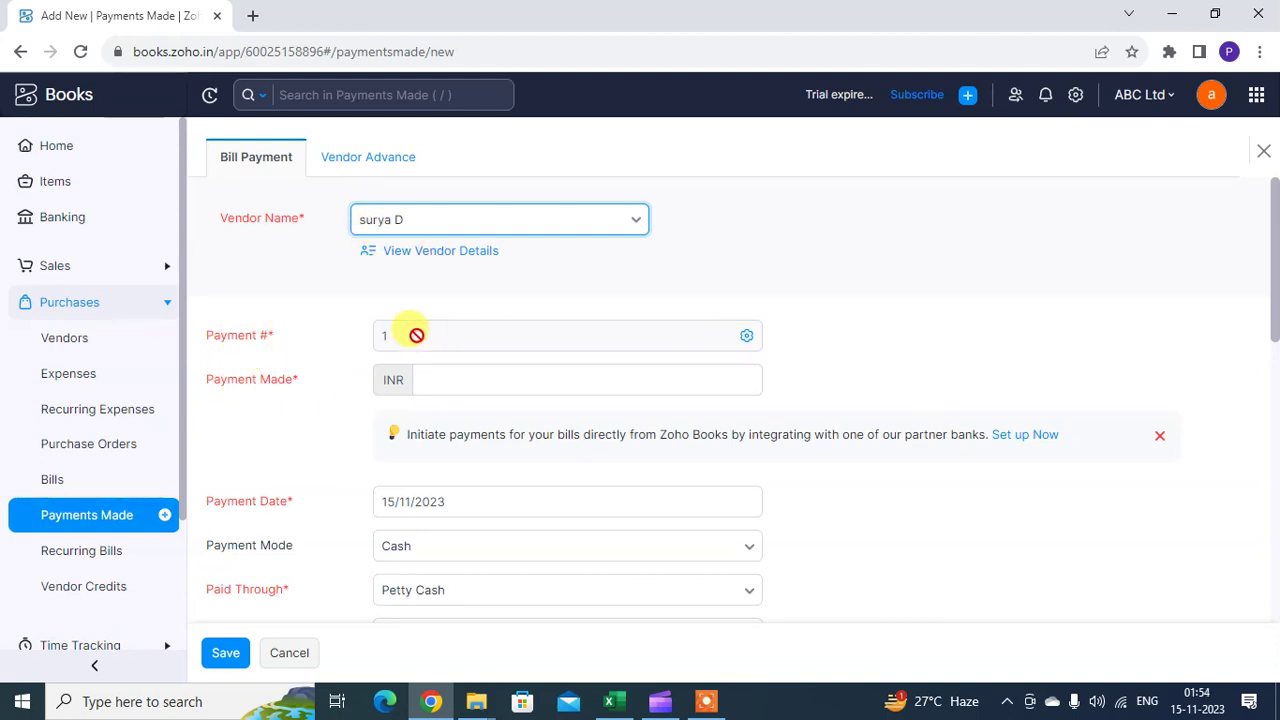
click(747, 337)
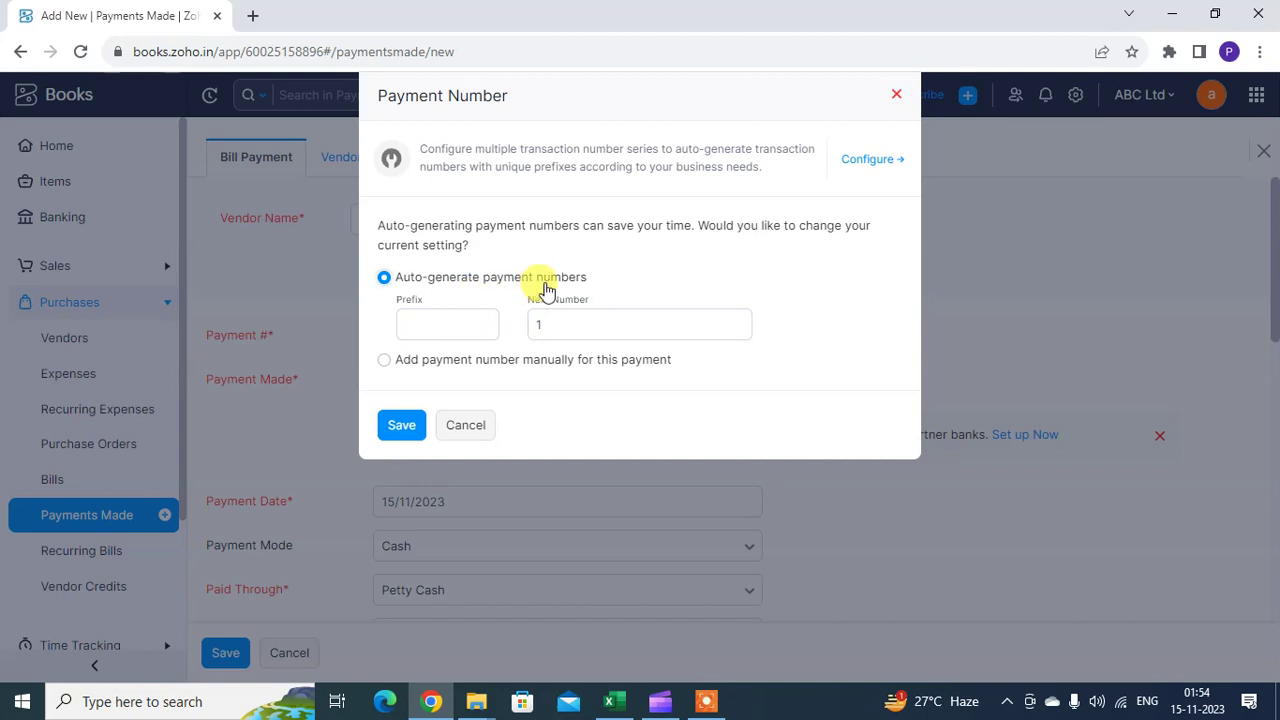
click(586, 323)
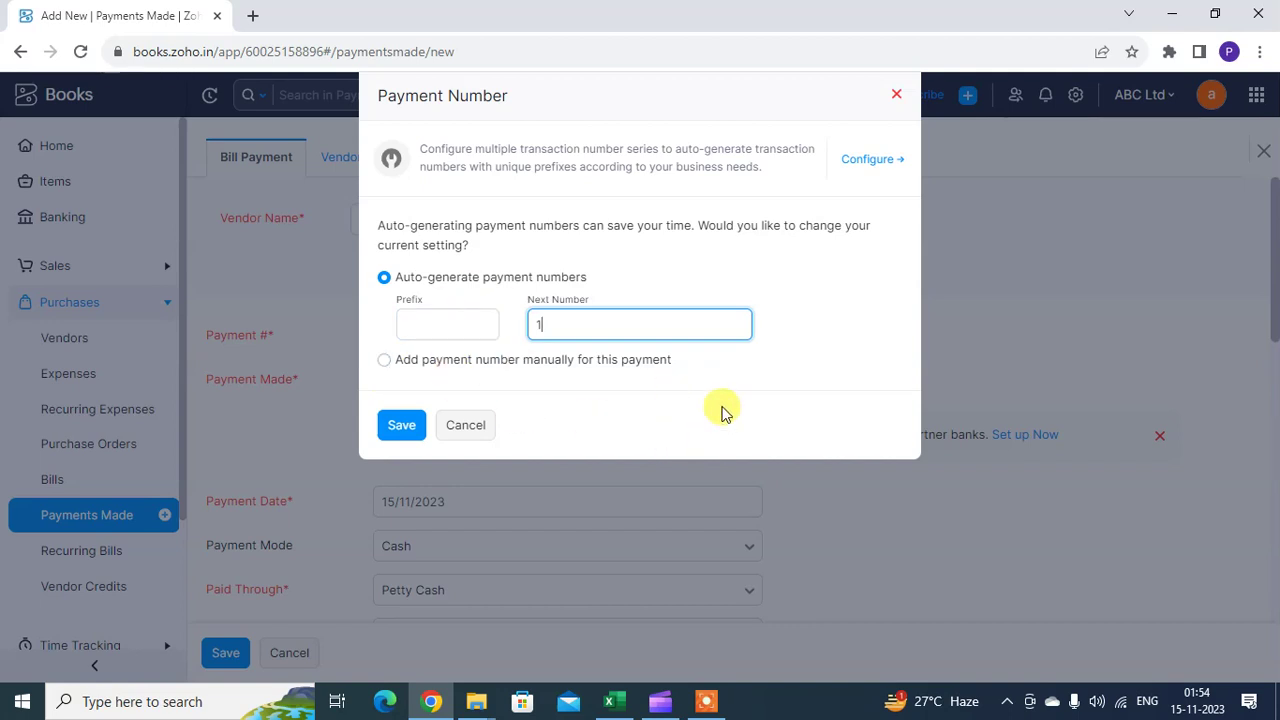
click(384, 360)
click(571, 345)
click(428, 353)
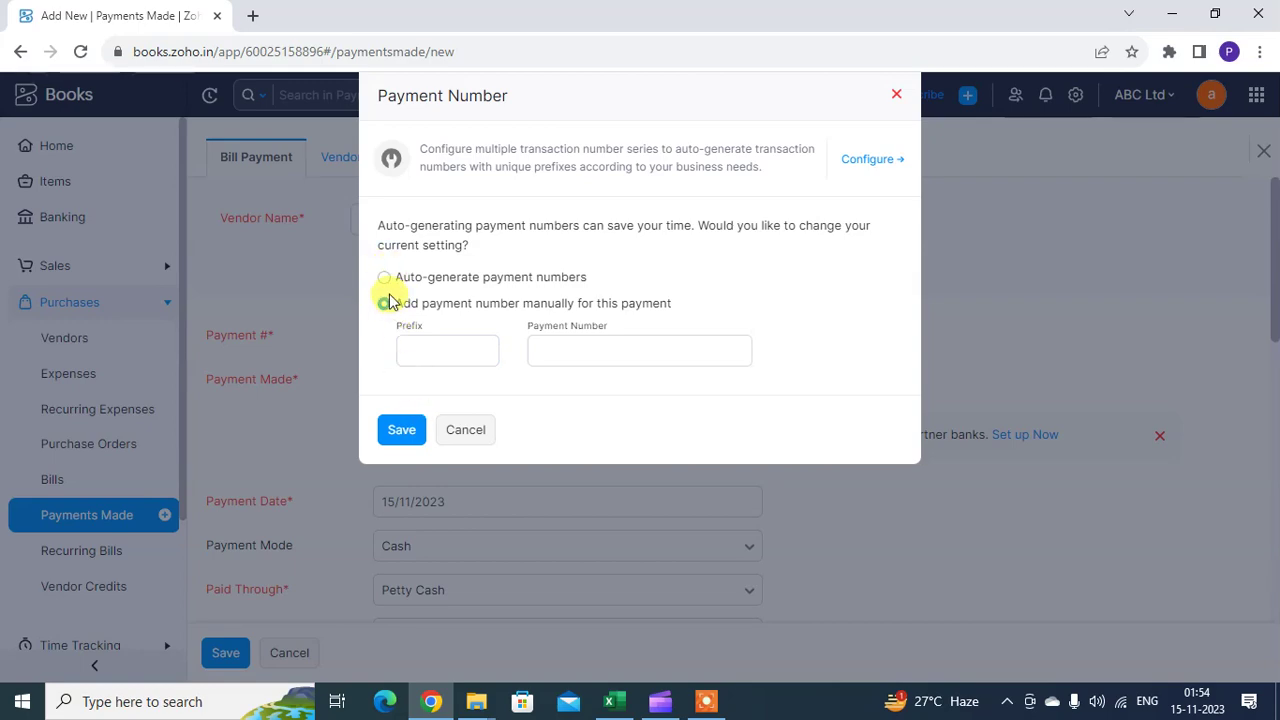
click(385, 277)
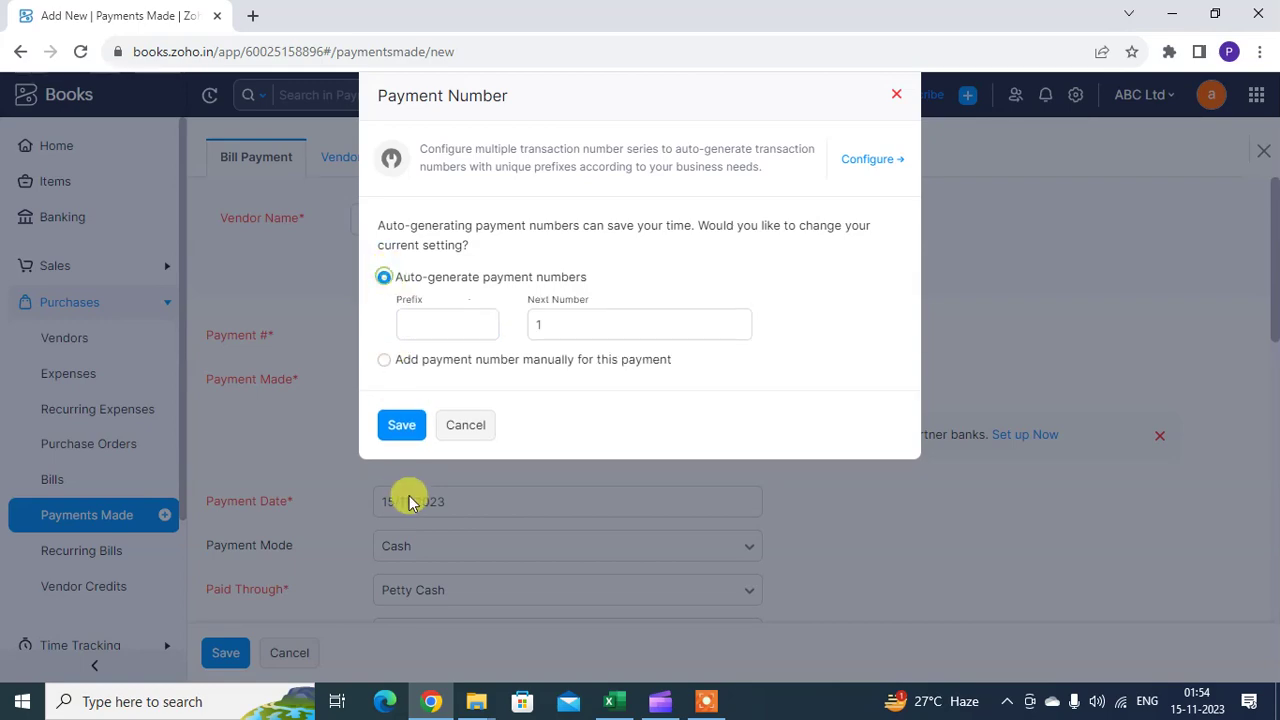
click(398, 428)
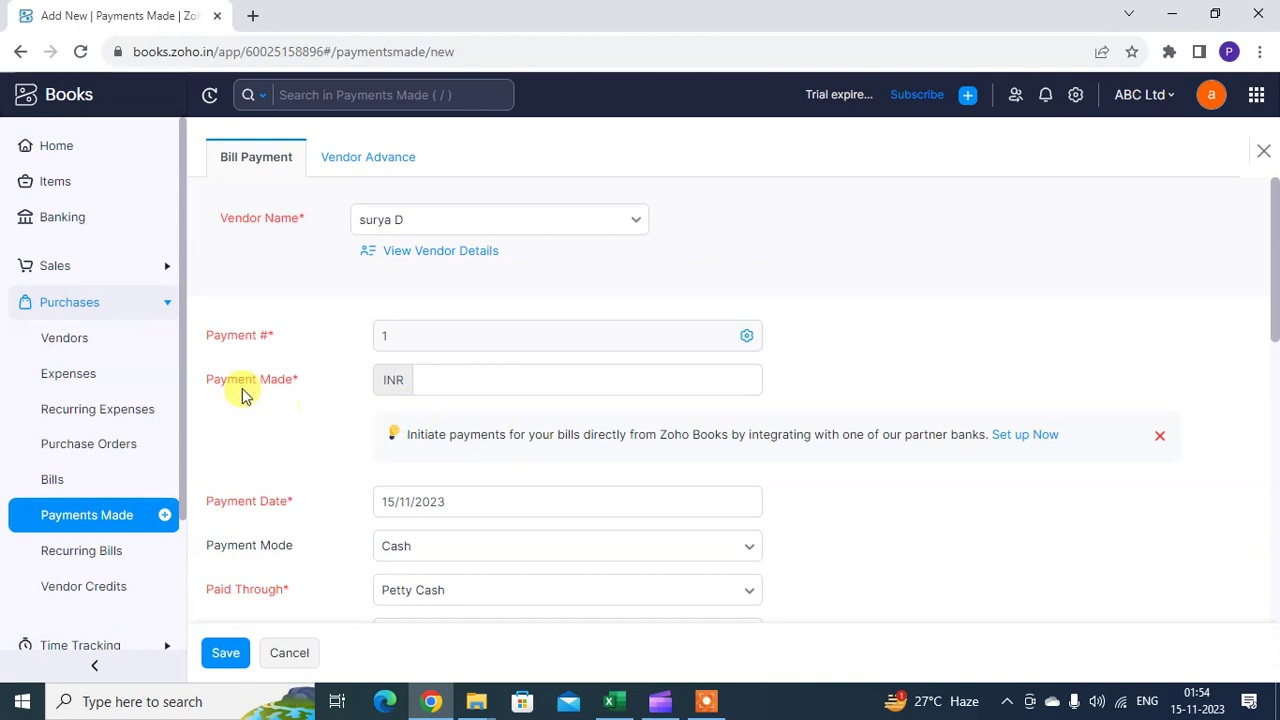
click(526, 378)
click(385, 376)
click(557, 379)
click(463, 381)
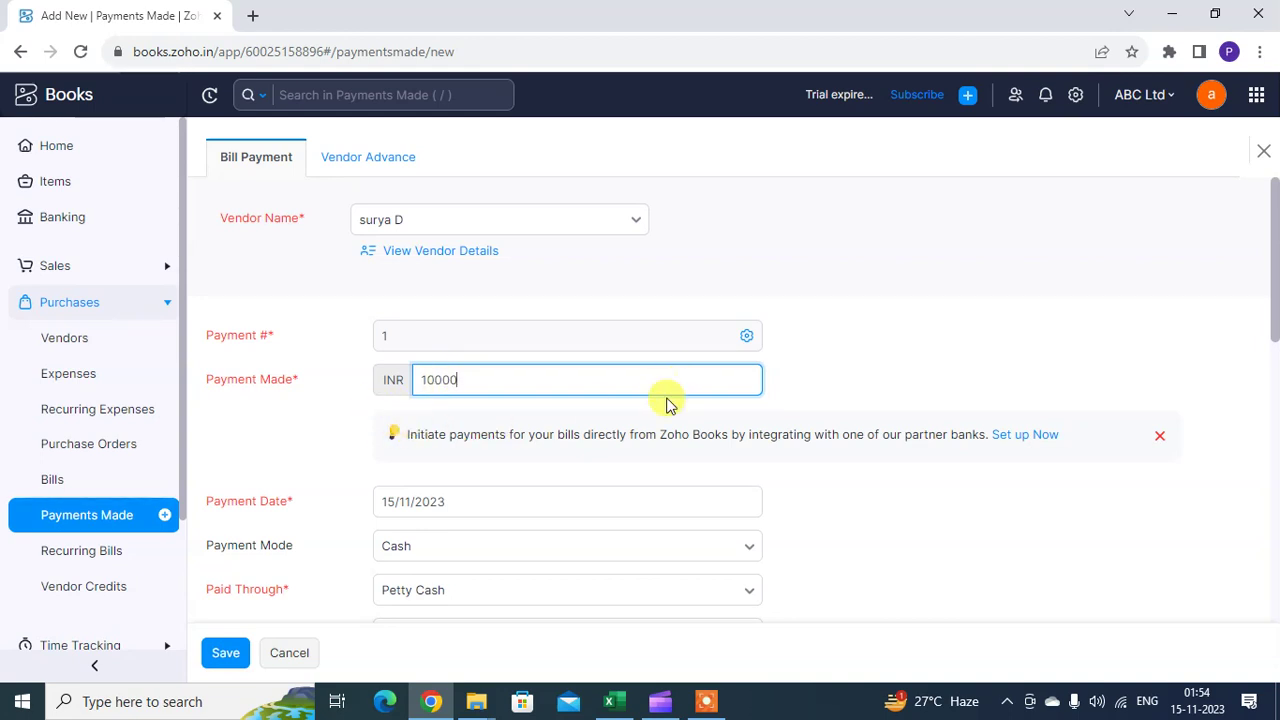
scroll(666, 426, down, 2)
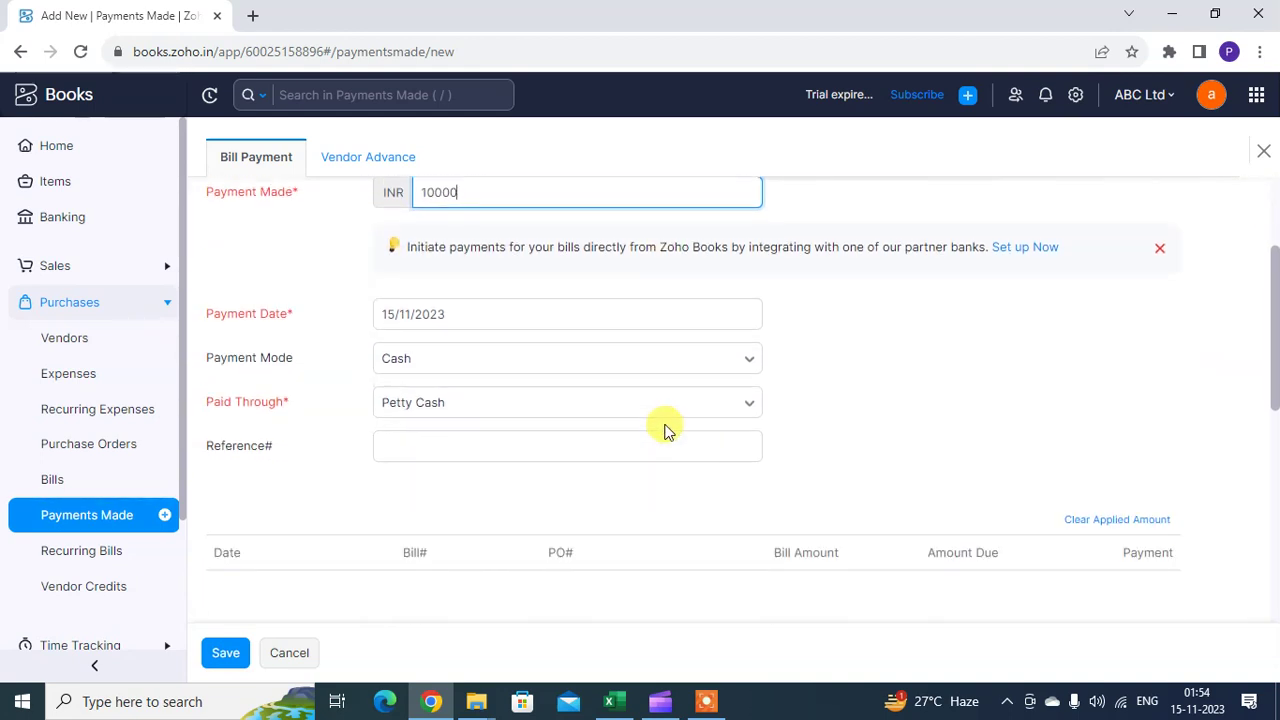
scroll(666, 426, up, 1)
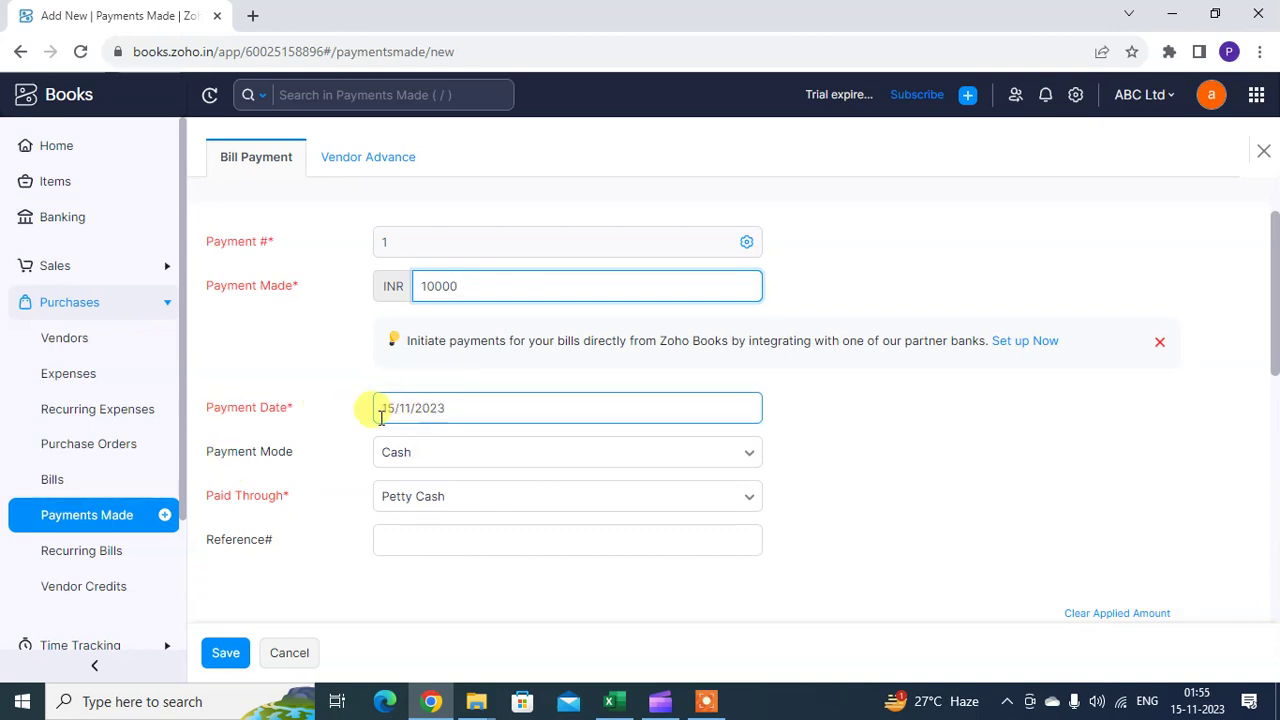
Set the payment mode to Bank Transfer.
click(461, 412)
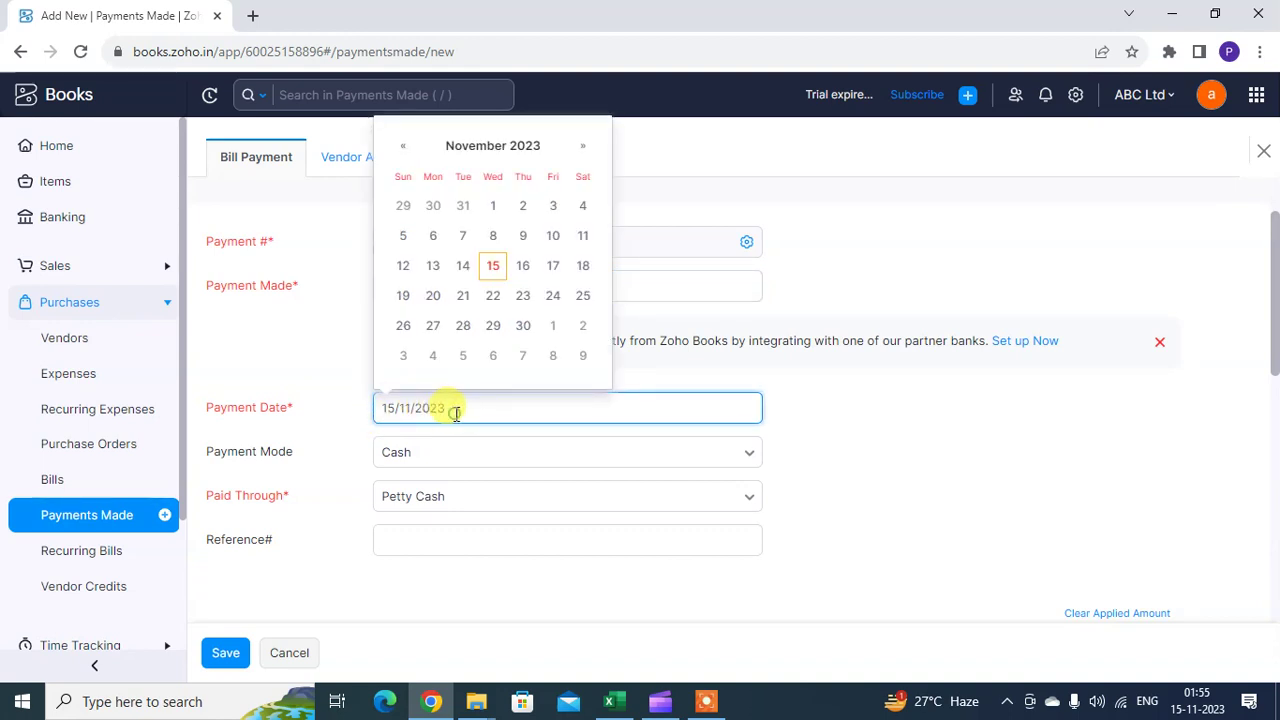
scroll(283, 410, down, 1)
click(283, 410)
click(463, 368)
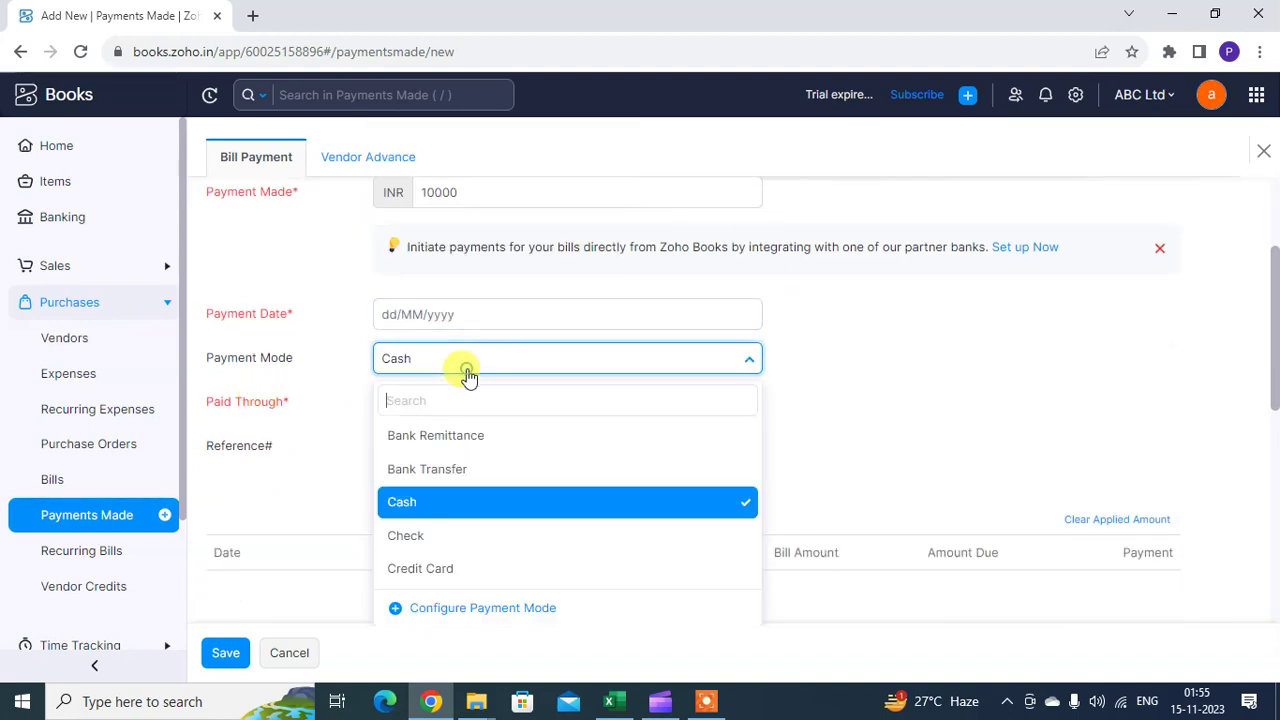
click(474, 476)
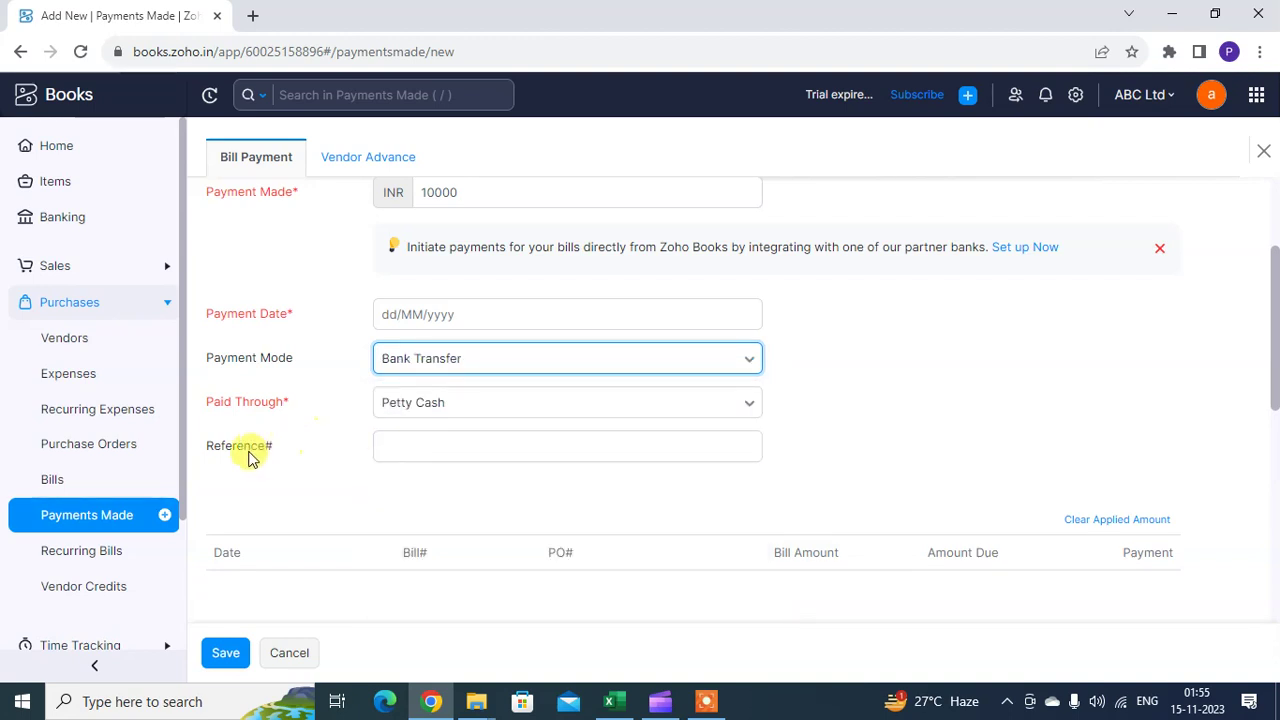
Choose Petty Cash as the Paid Through account and move to the Reference# field.
click(446, 410)
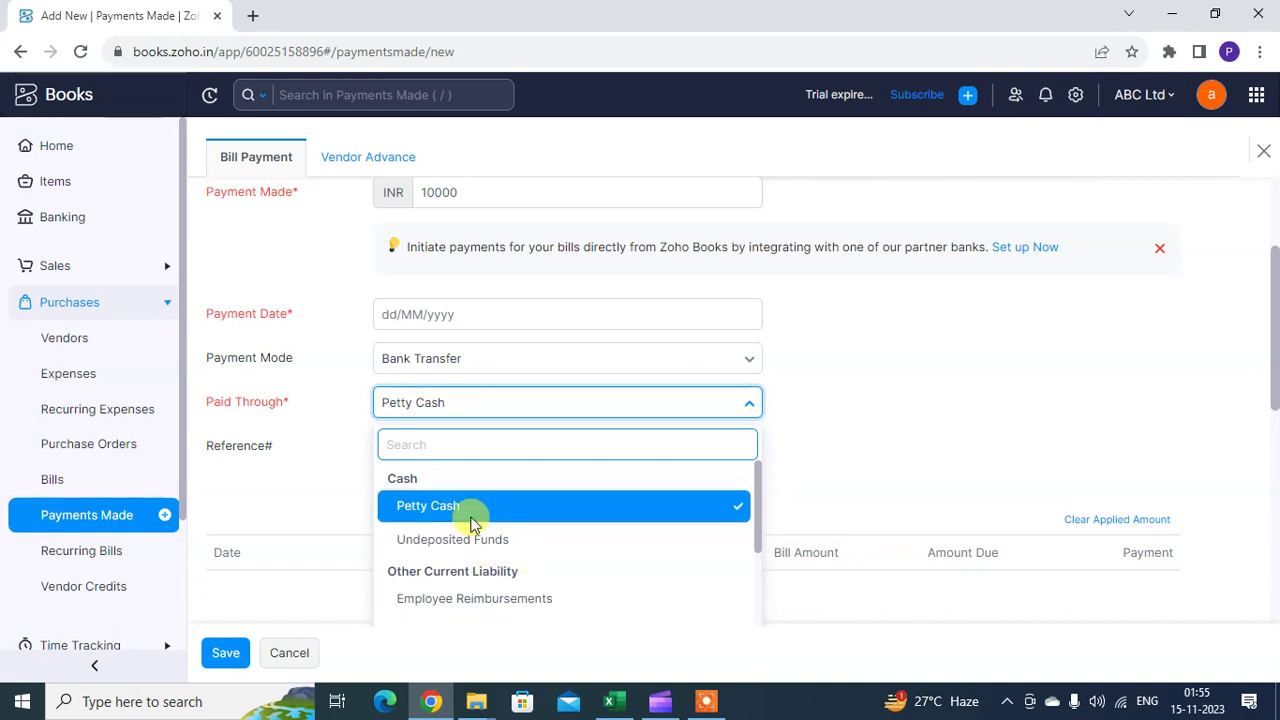
scroll(515, 598, down, 5)
scroll(515, 598, down, 1)
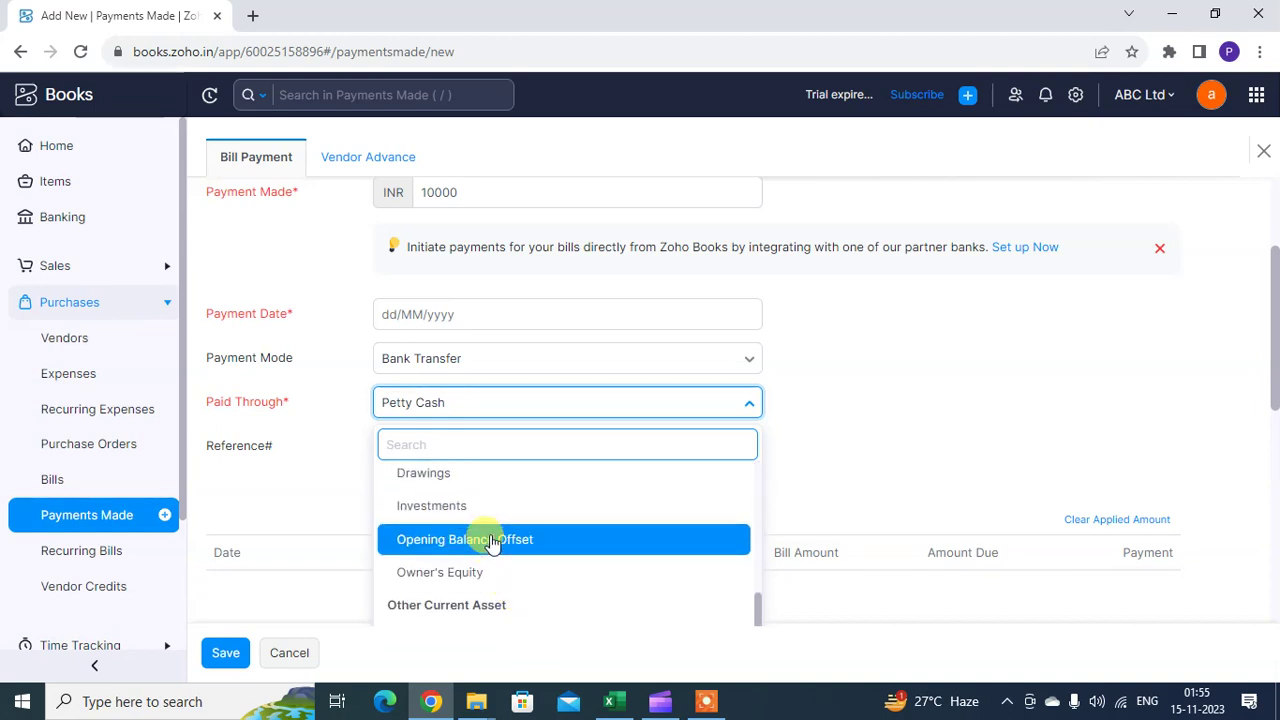
scroll(528, 517, up, 3)
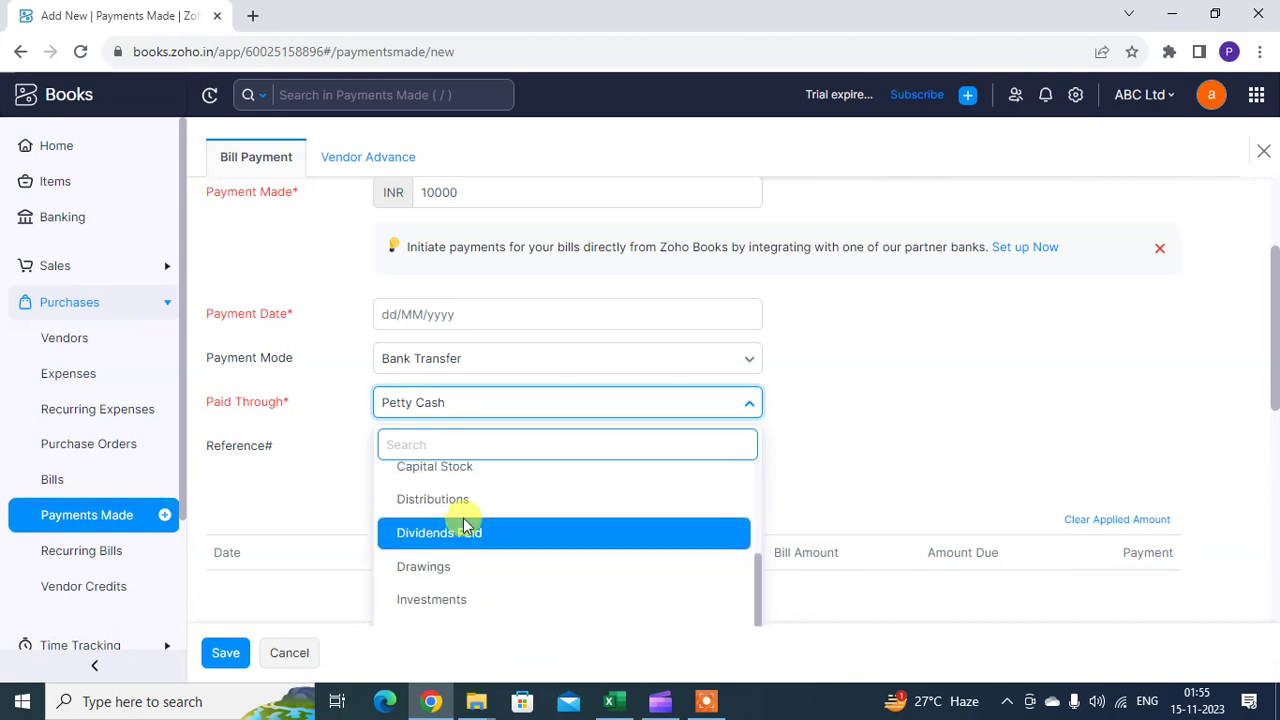
scroll(531, 531, up, 1)
scroll(514, 578, down, 1)
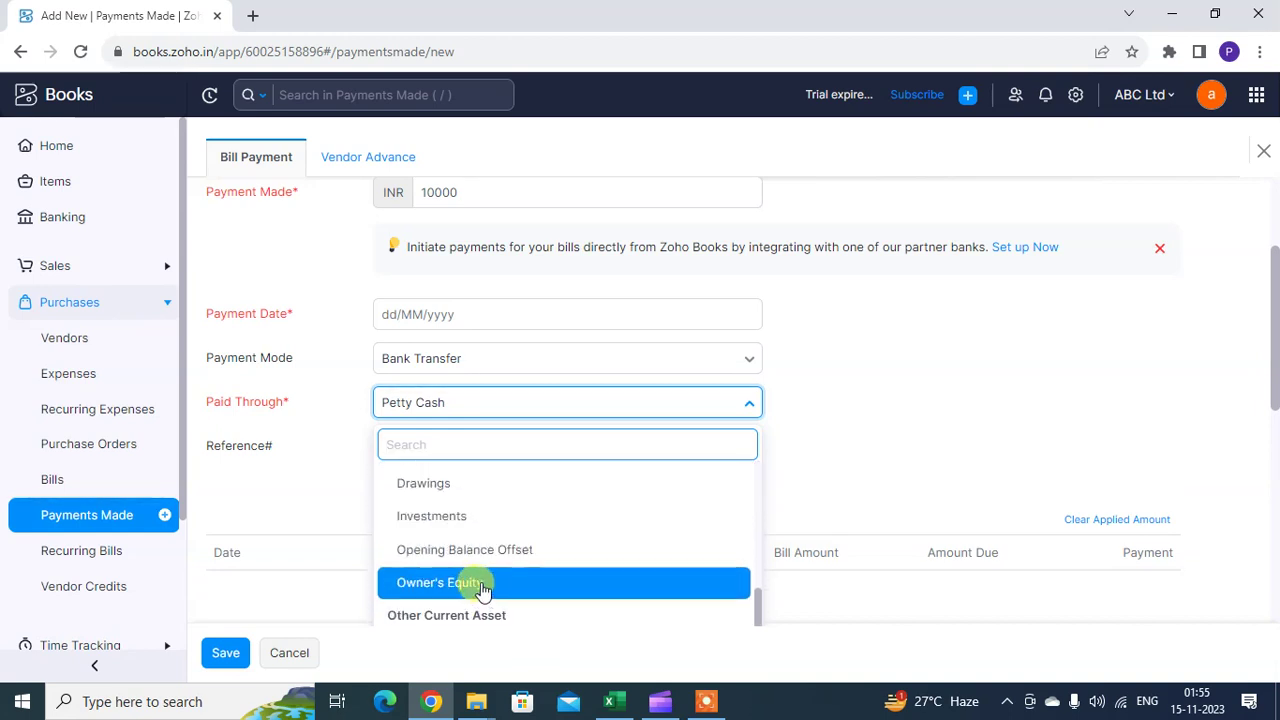
scroll(450, 580, down, 3)
scroll(470, 603, up, 4)
scroll(500, 600, down, 1)
scroll(508, 596, down, 1)
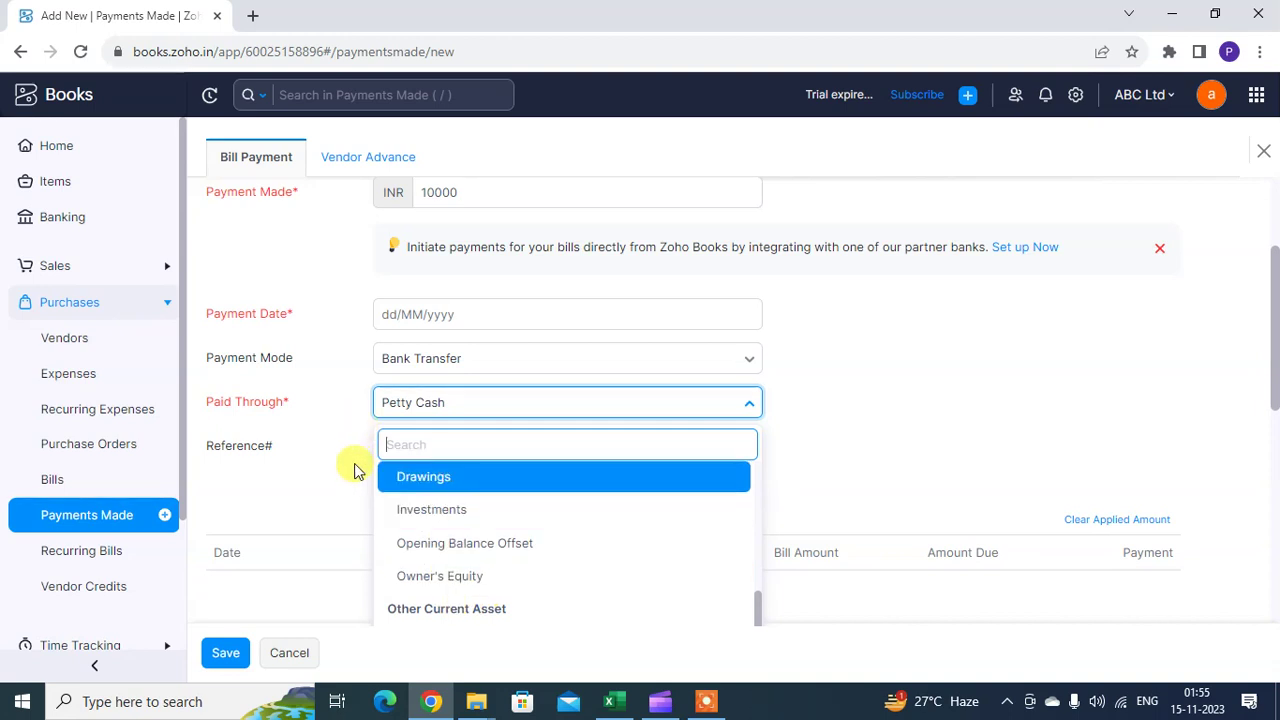
scroll(500, 550, up, 5)
click(500, 505)
click(449, 443)
scroll(449, 443, up, 2)
scroll(486, 480, down, 2)
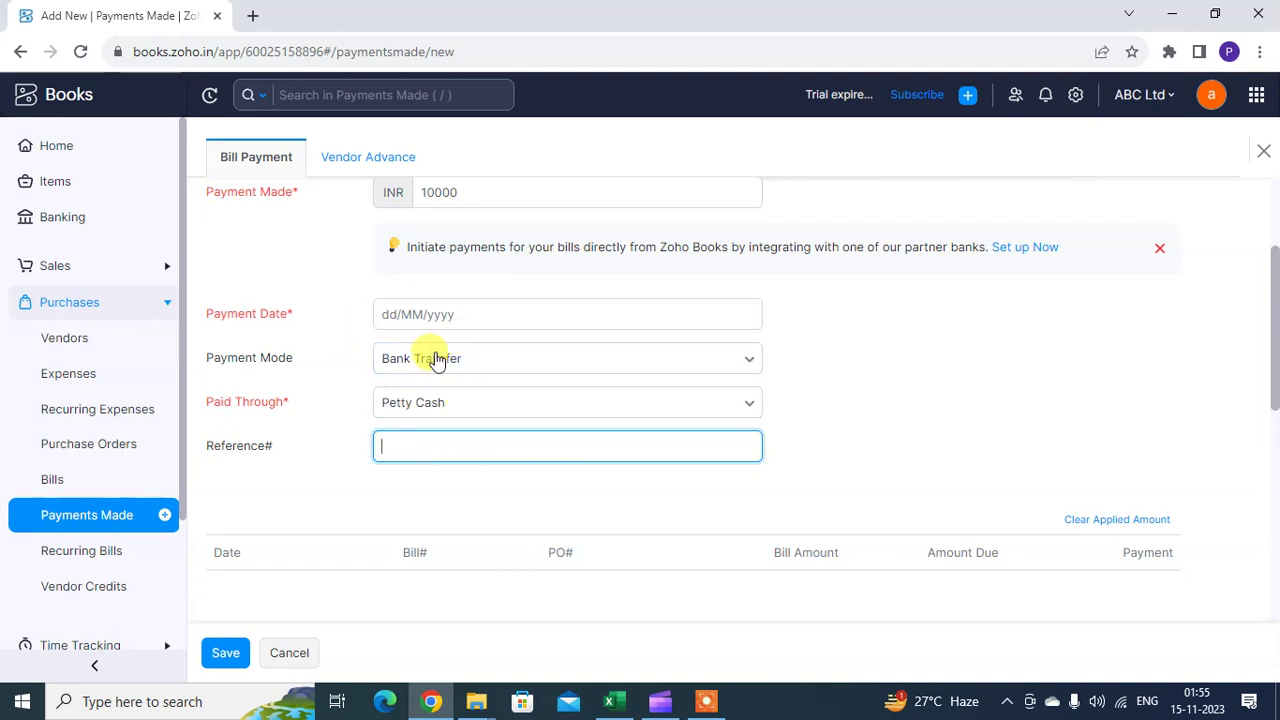
scroll(447, 383, up, 2)
click(418, 379)
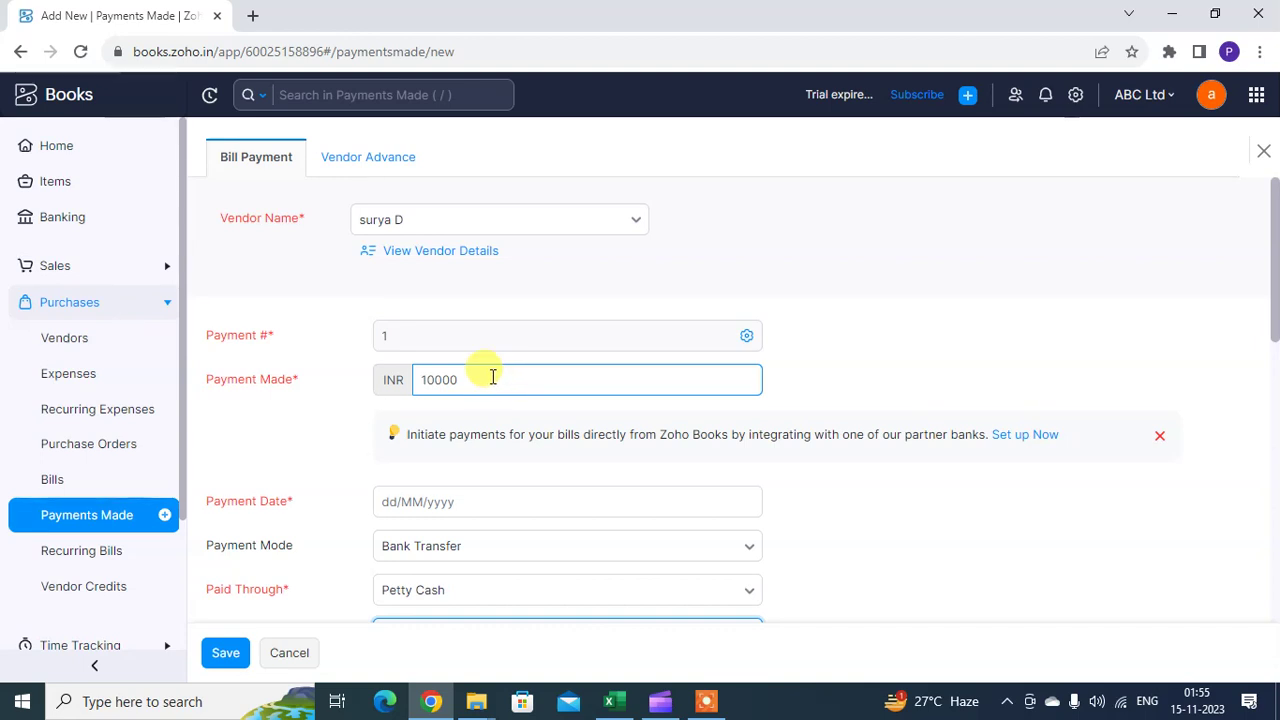
click(516, 330)
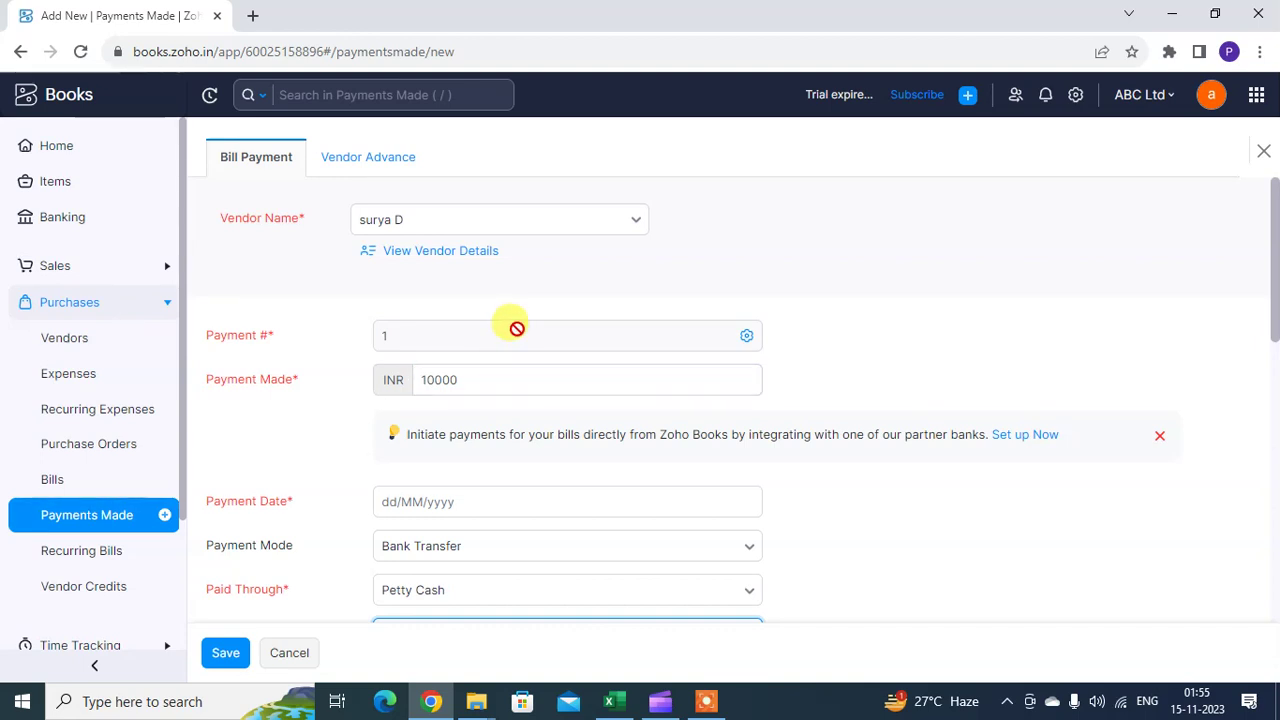
click(536, 379)
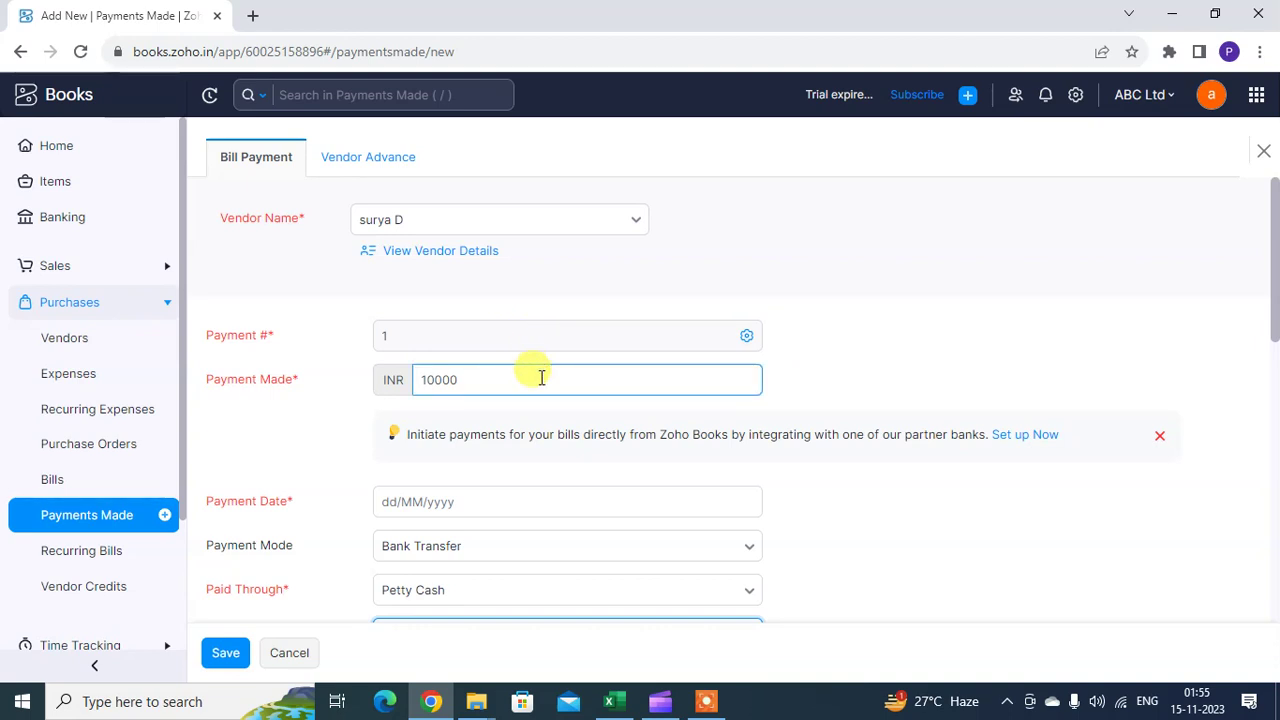
scroll(540, 374, down, 5)
scroll(497, 408, up, 4)
click(467, 425)
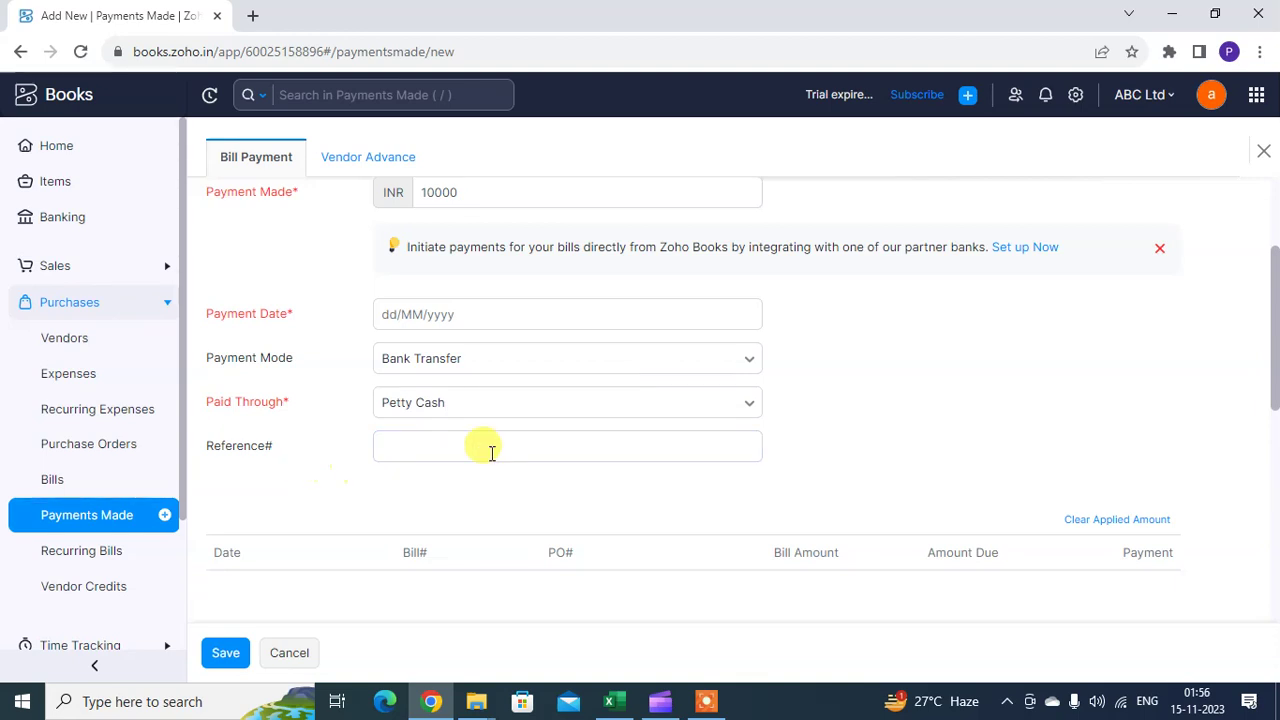
scroll(606, 449, down, 2)
scroll(618, 470, up, 1)
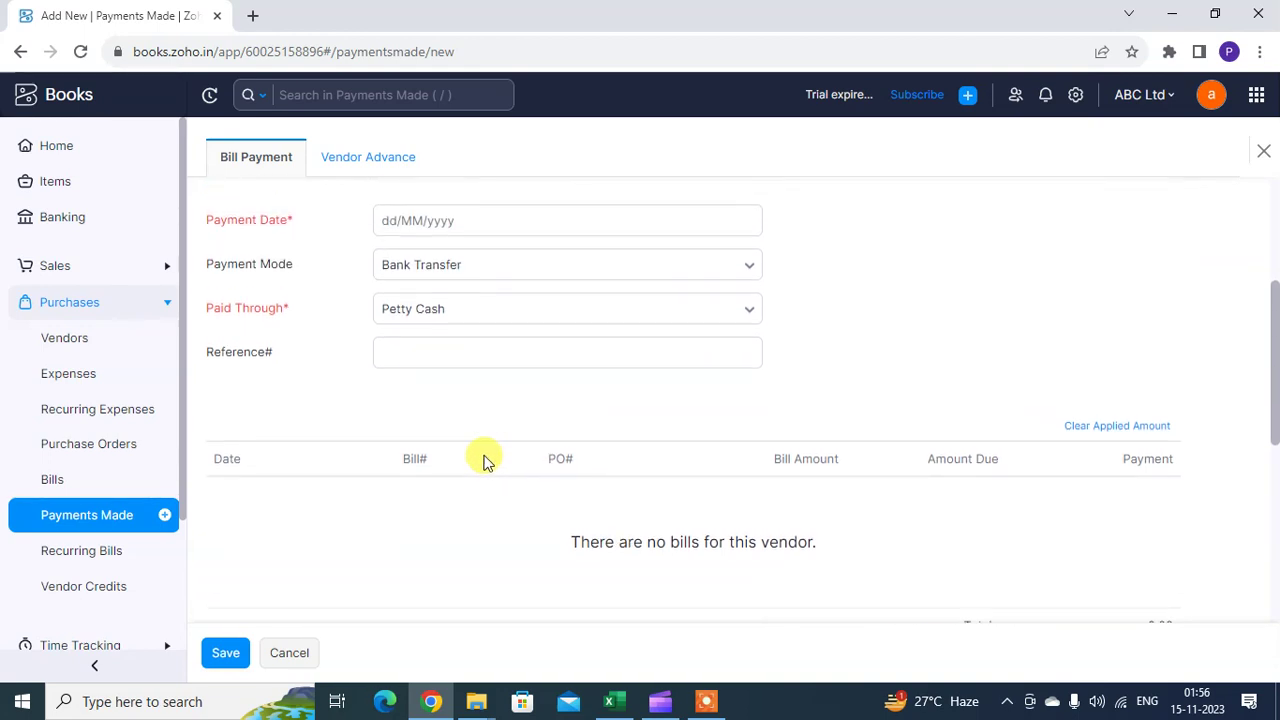
scroll(490, 475, down, 1)
scroll(490, 475, down, 1)
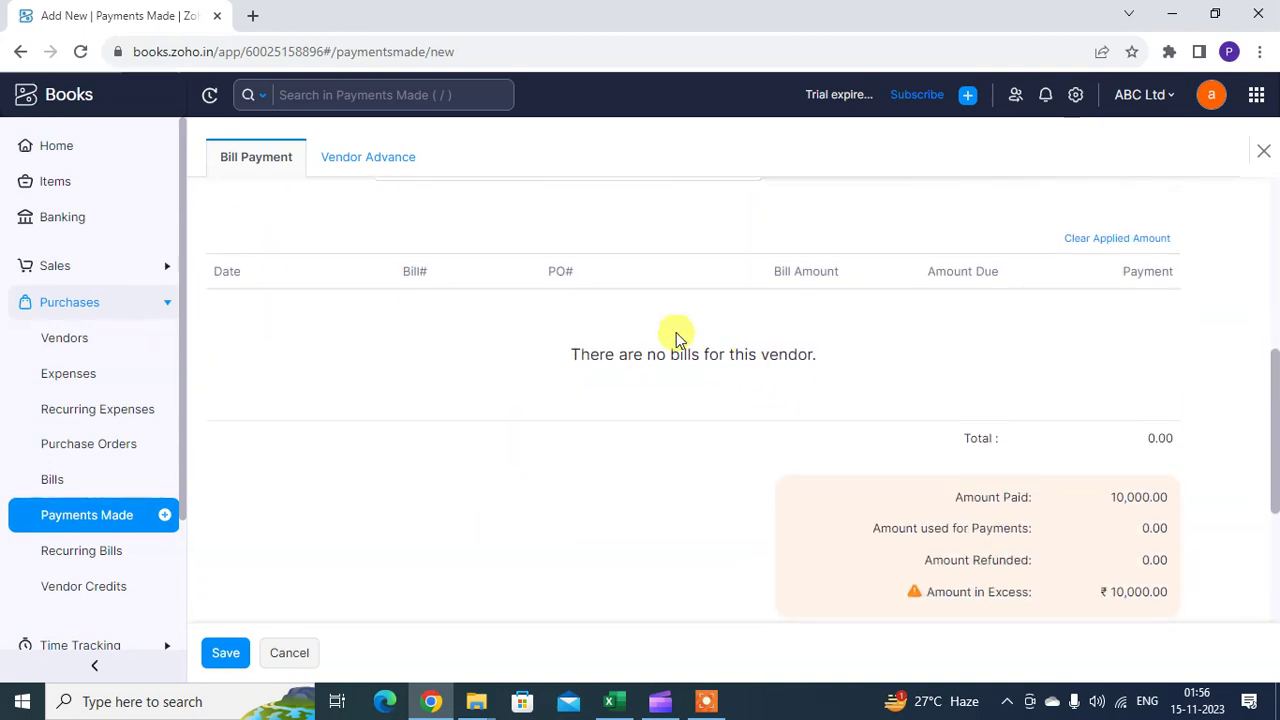
scroll(634, 383, up, 5)
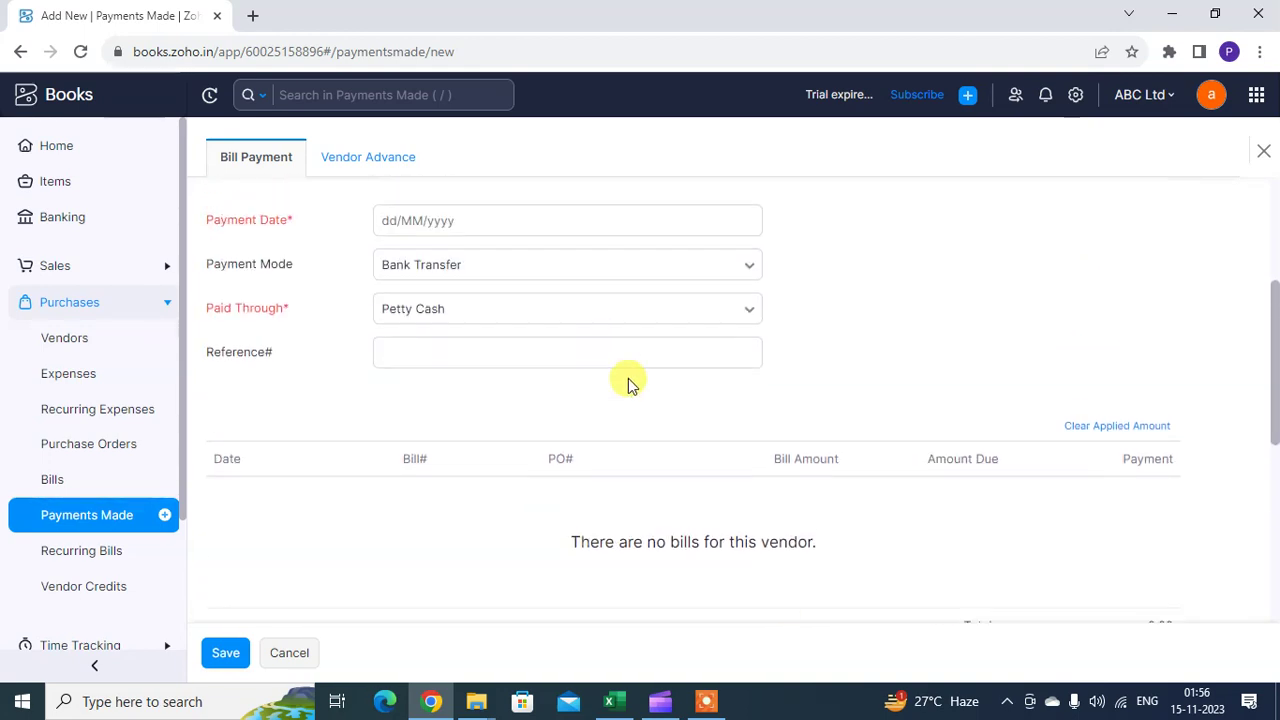
scroll(580, 371, down, 3)
scroll(783, 410, down, 1)
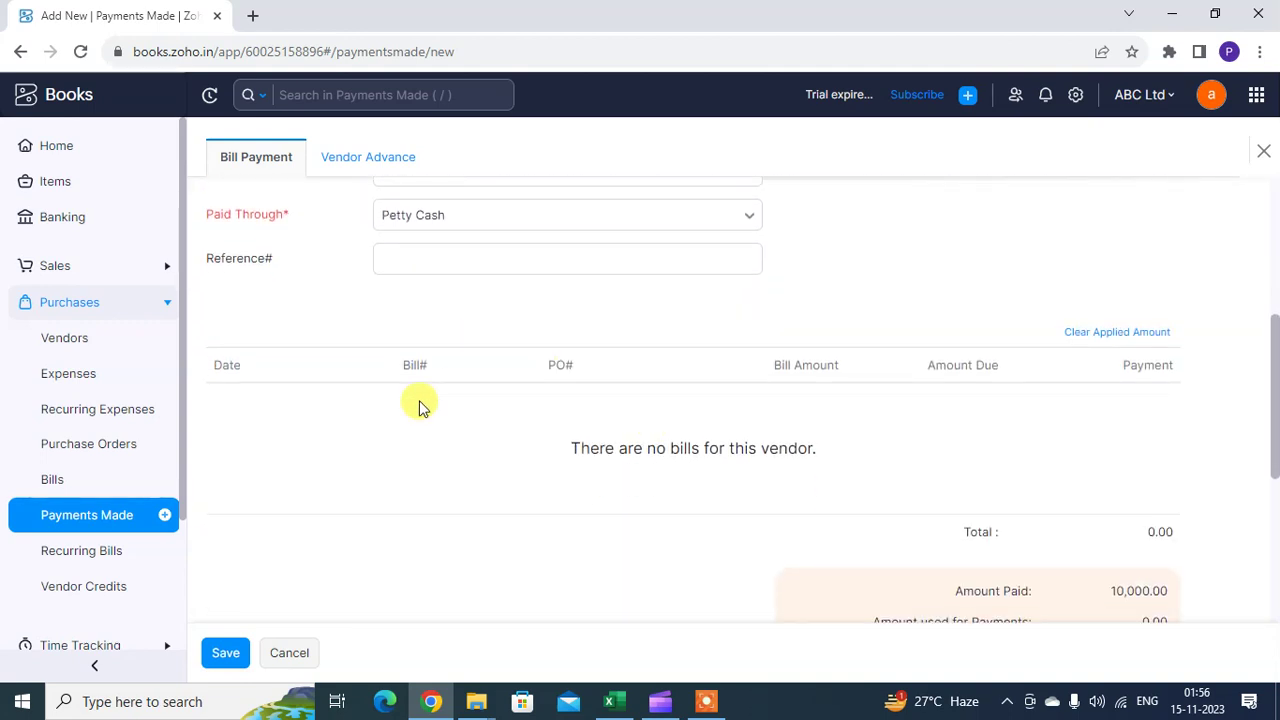
scroll(651, 537, up, 4)
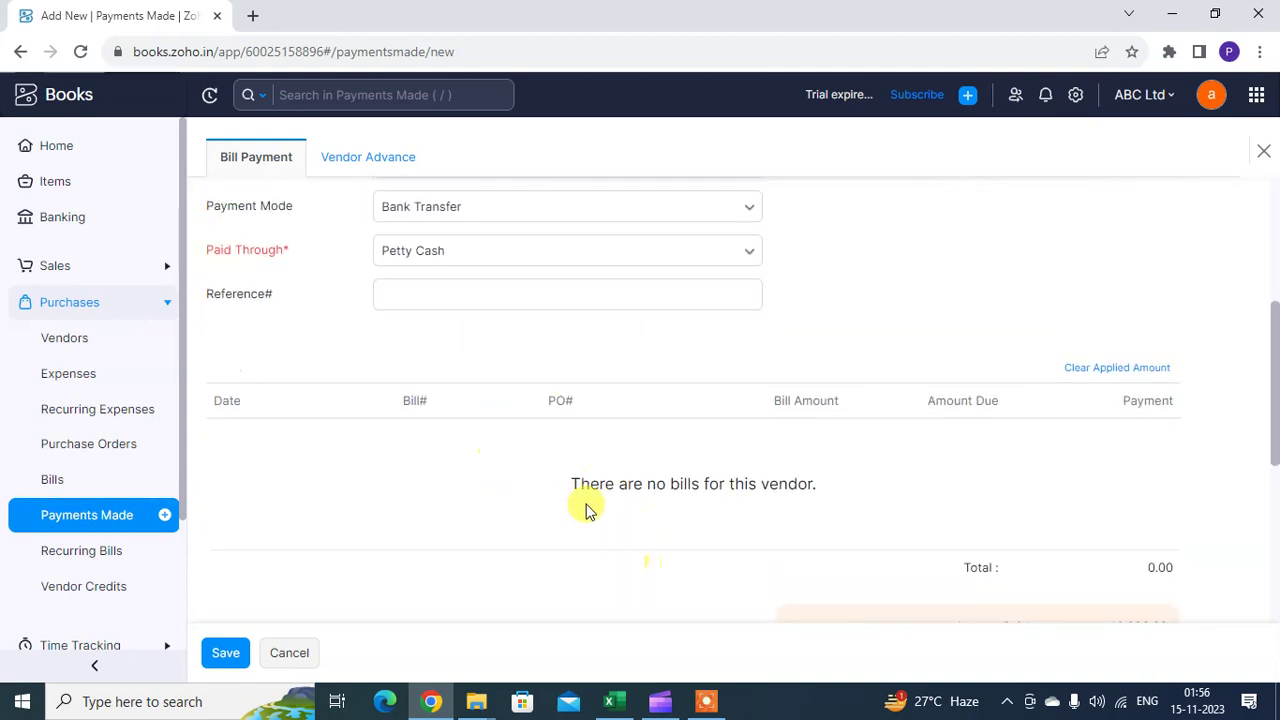
scroll(494, 349, down, 6)
scroll(520, 331, up, 2)
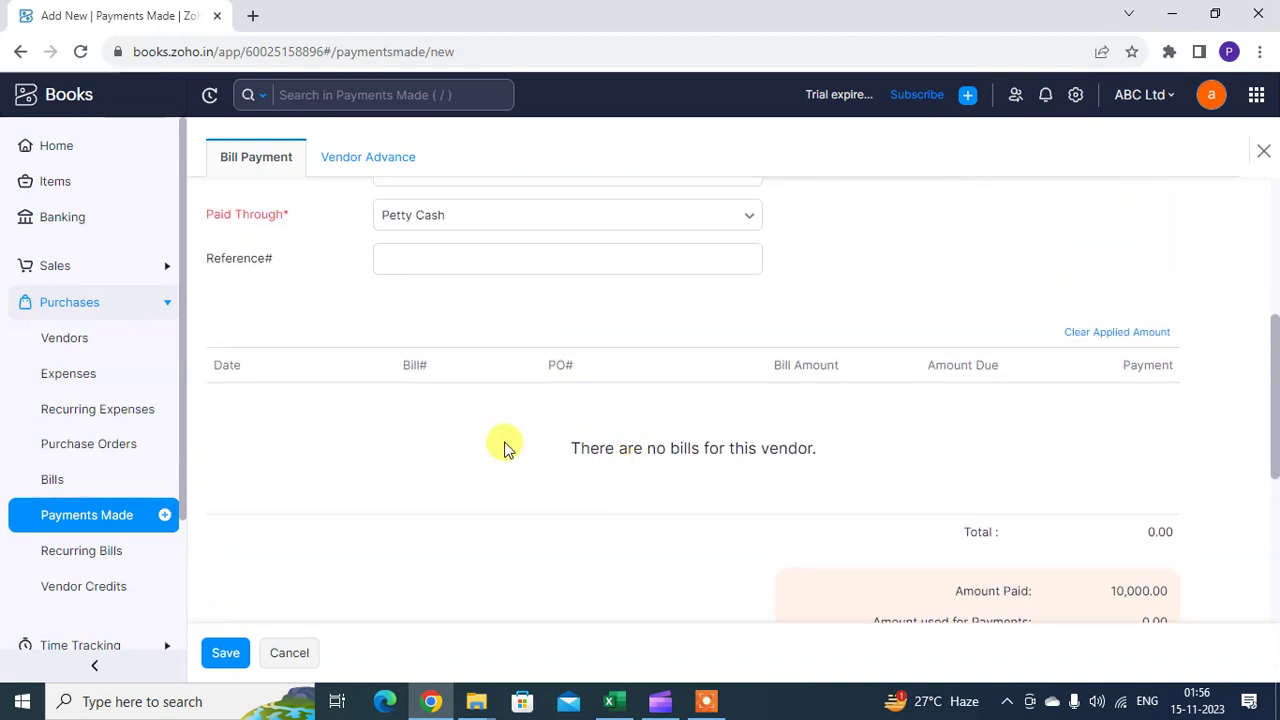
scroll(750, 400, down, 1)
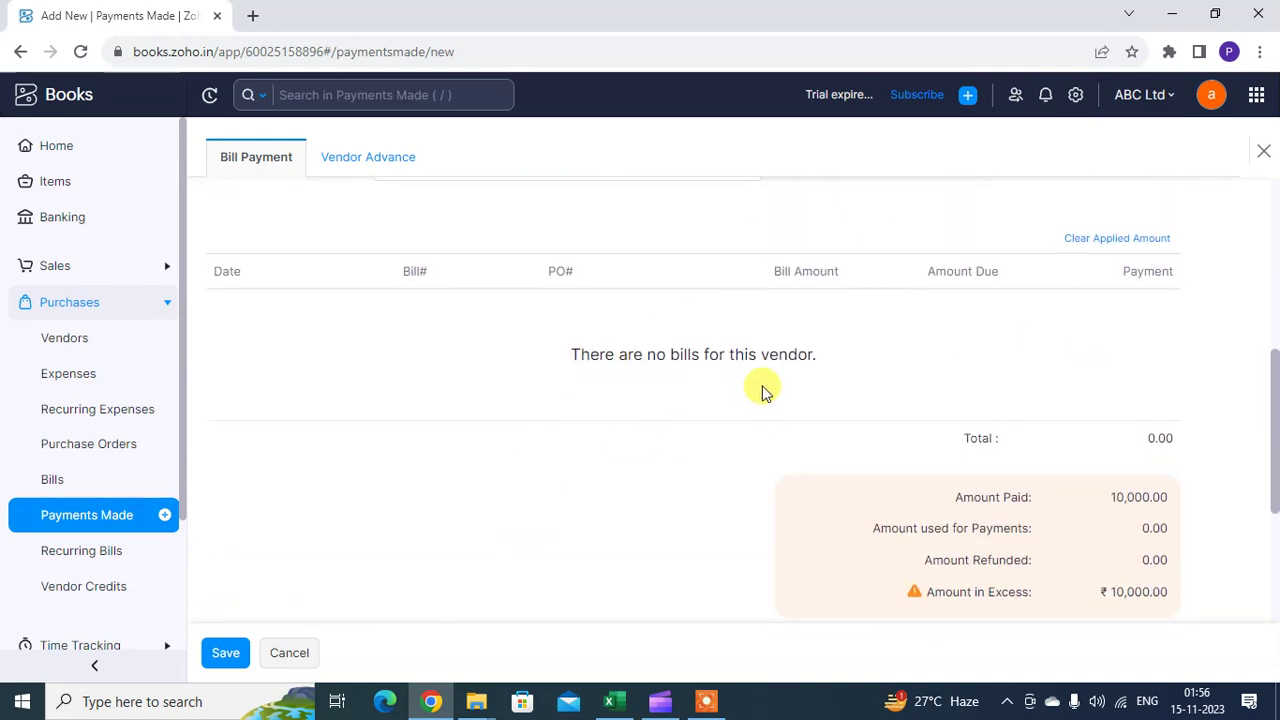
scroll(763, 392, up, 3)
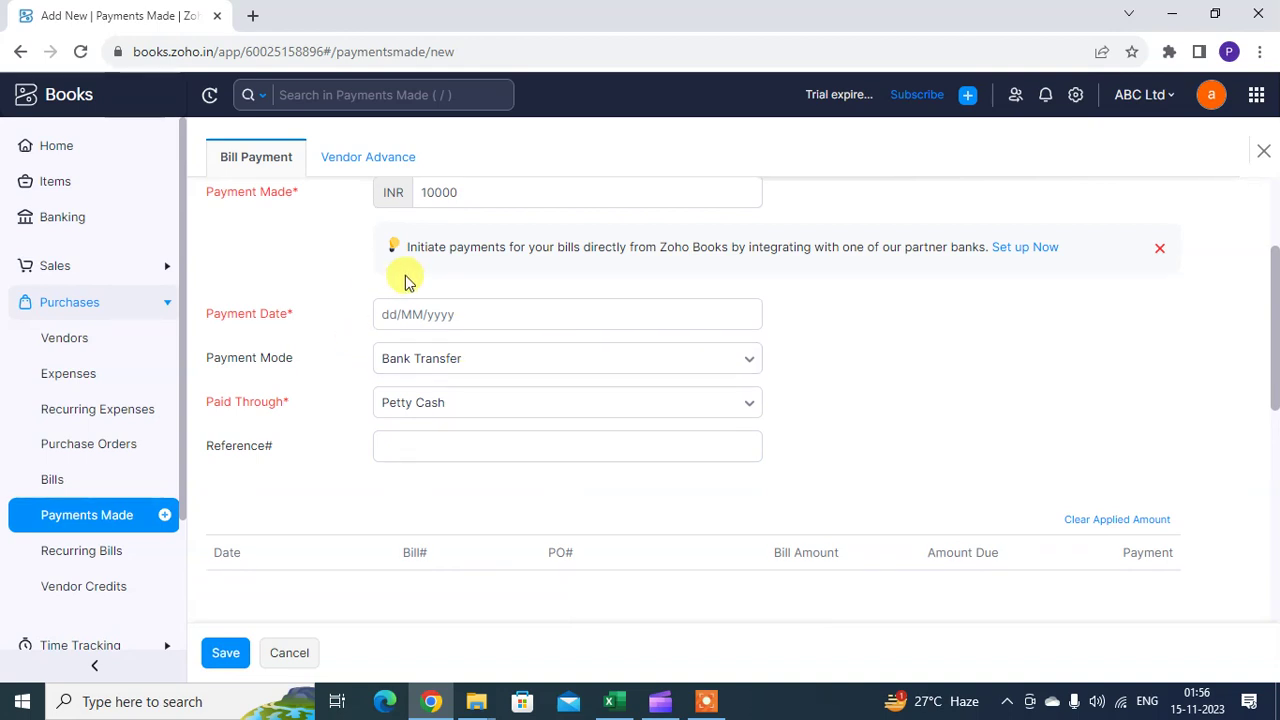
scroll(508, 323, up, 1)
scroll(700, 400, down, 4)
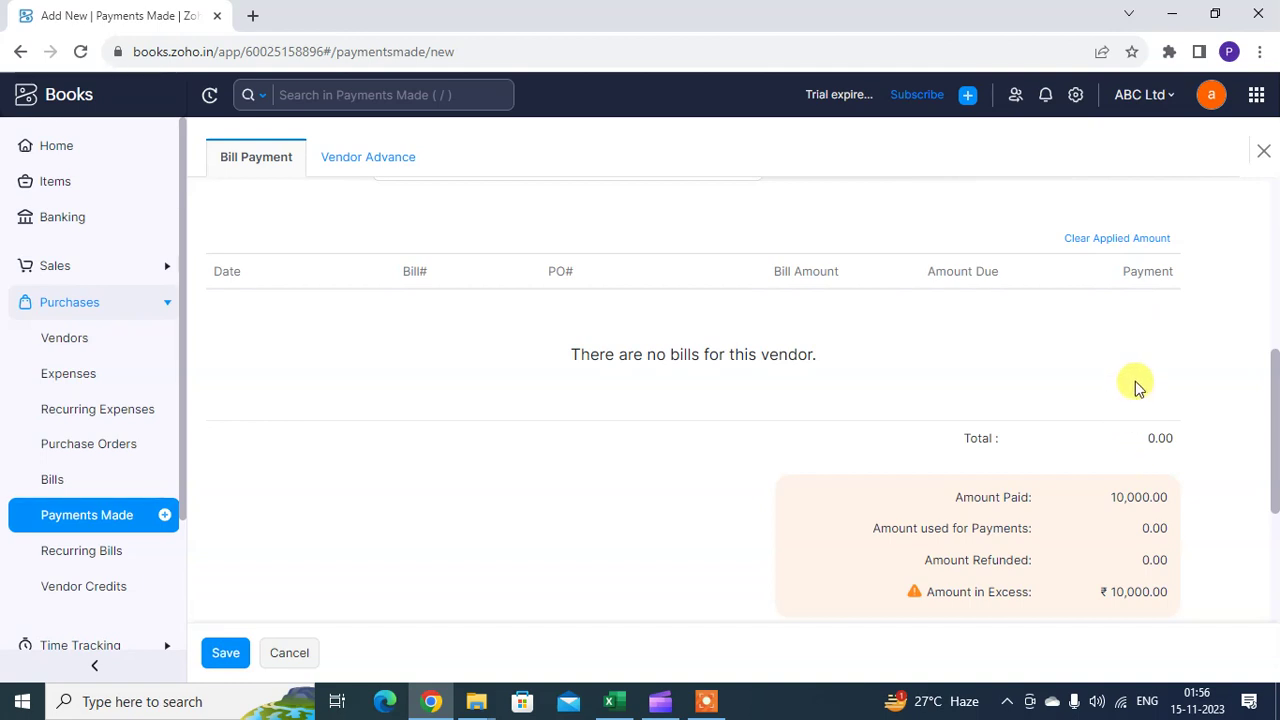
scroll(1088, 410, down, 1)
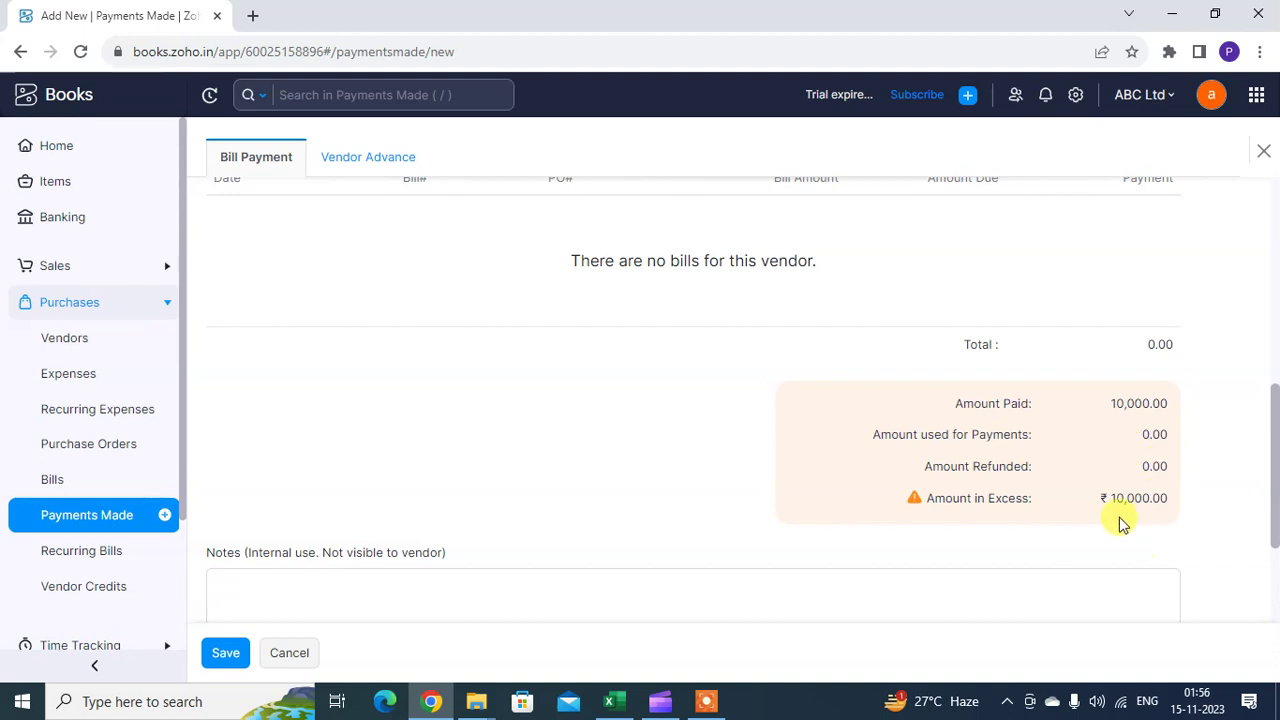
scroll(623, 391, up, 3)
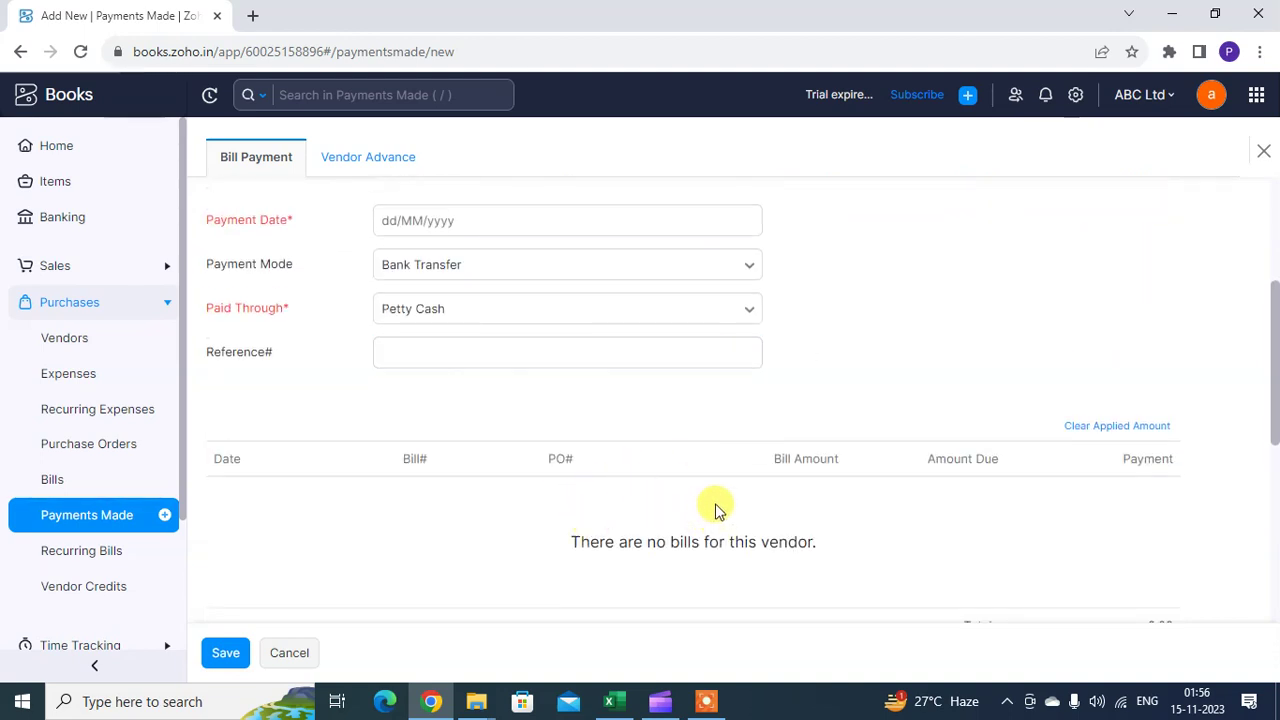
scroll(609, 323, up, 3)
scroll(830, 472, down, 4)
scroll(880, 465, down, 3)
scroll(560, 400, up, 3)
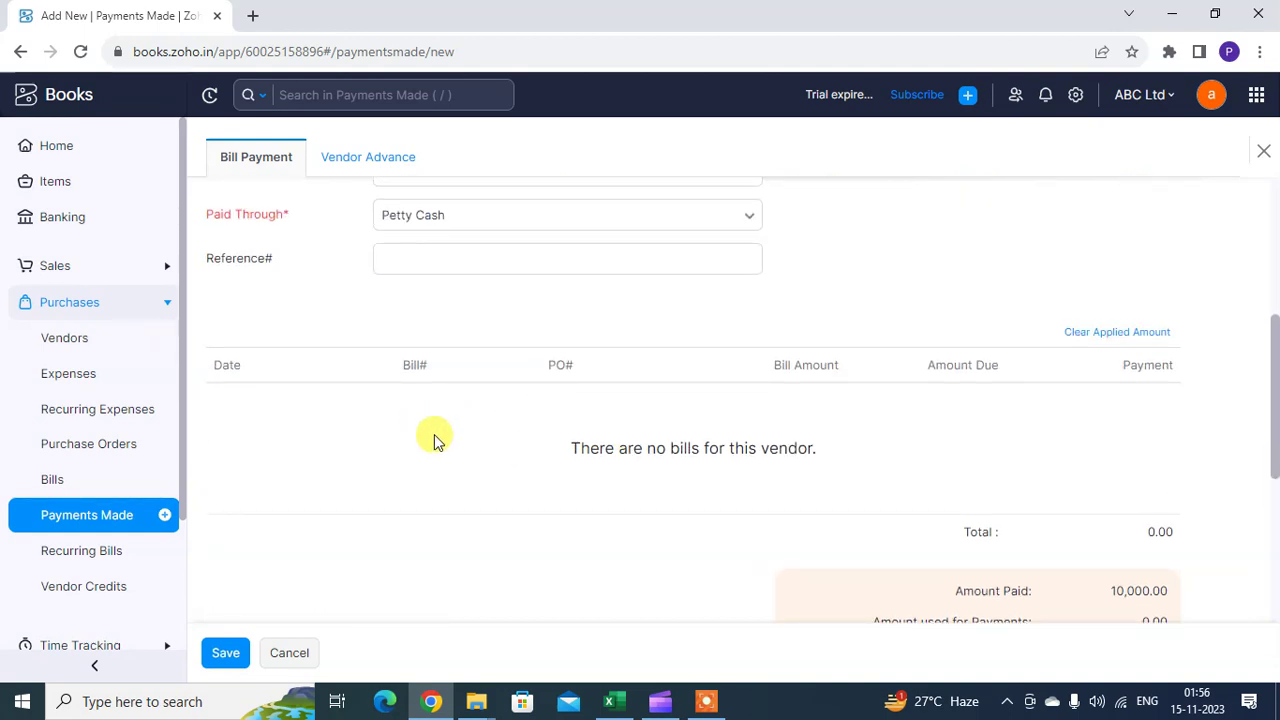
scroll(1120, 510, down, 2)
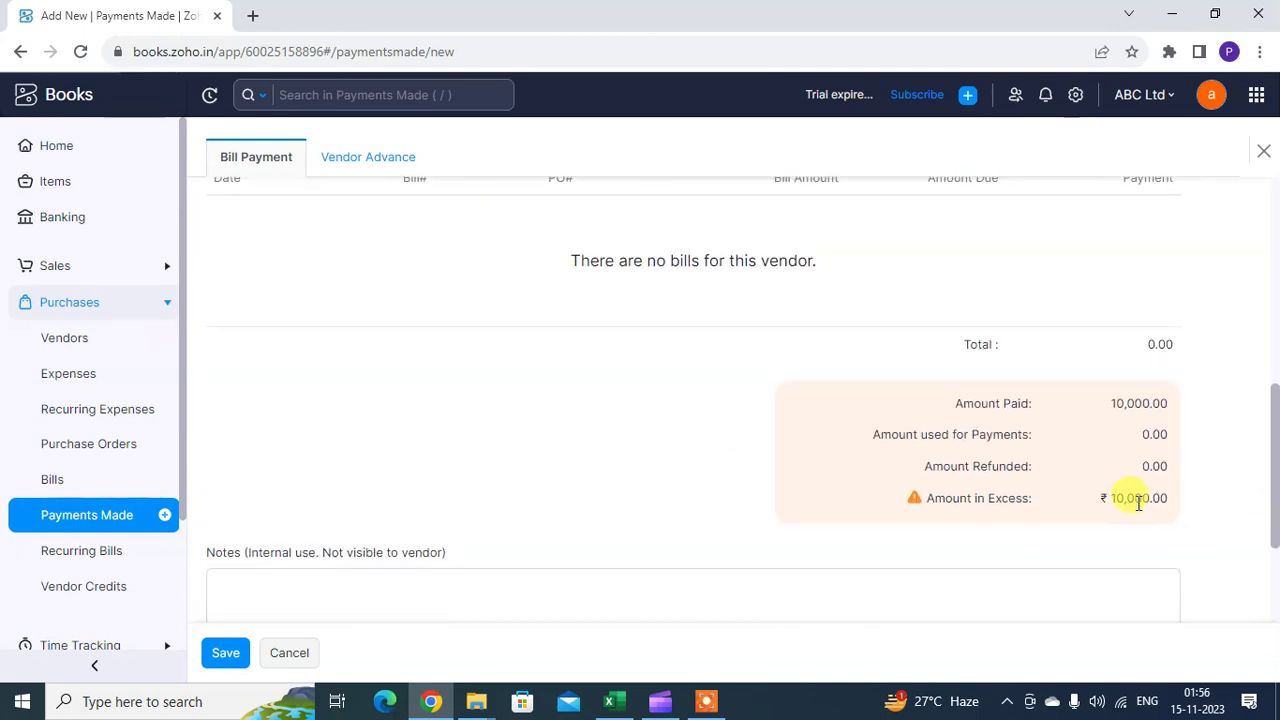
scroll(610, 350, up, 5)
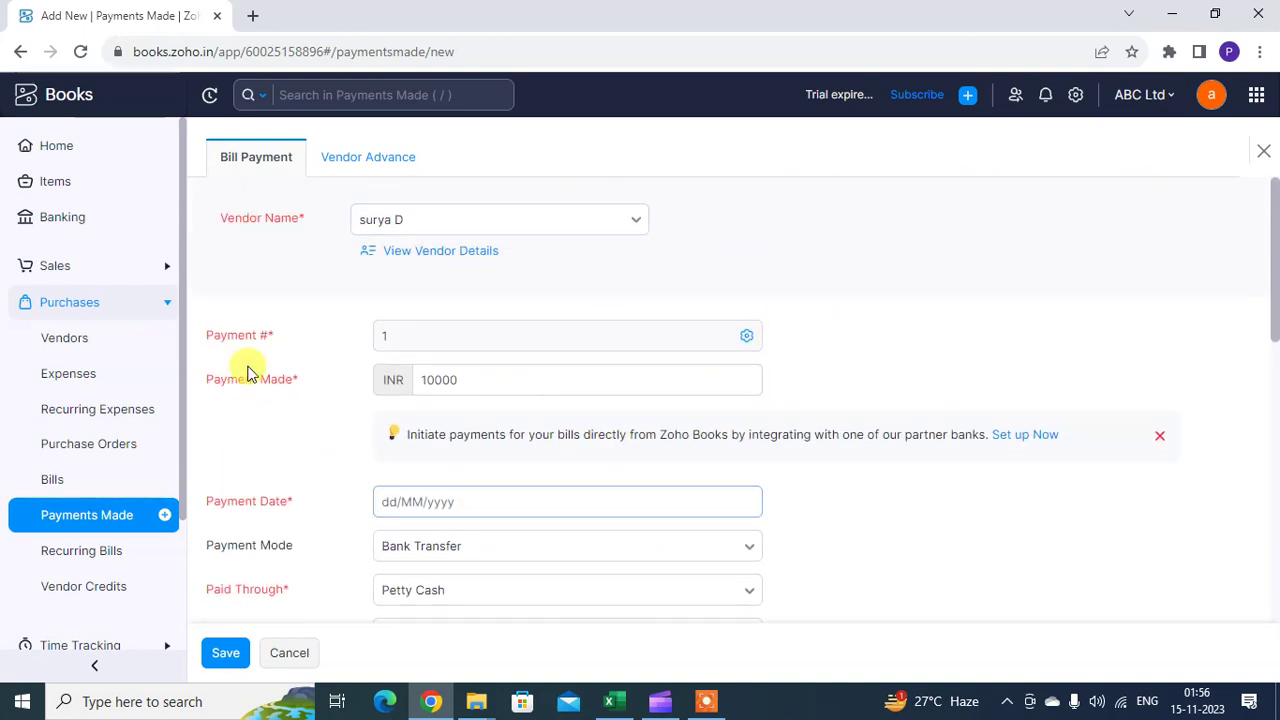
scroll(597, 534, down, 3)
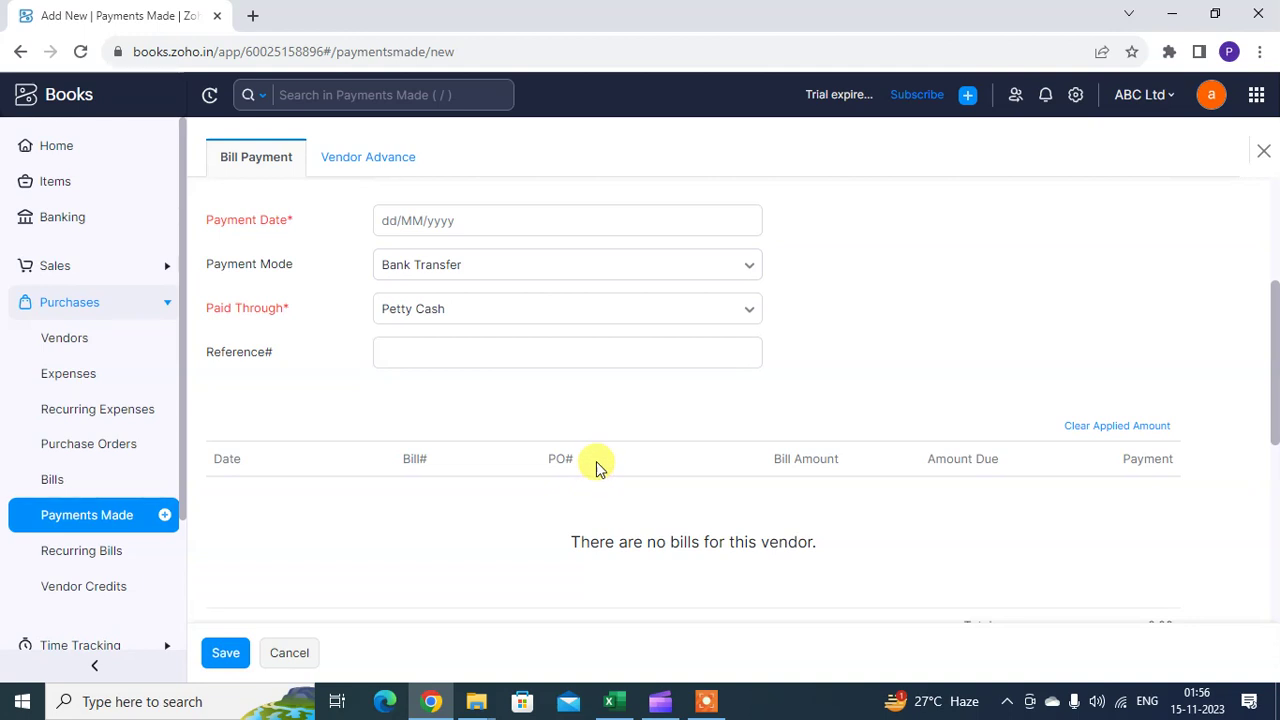